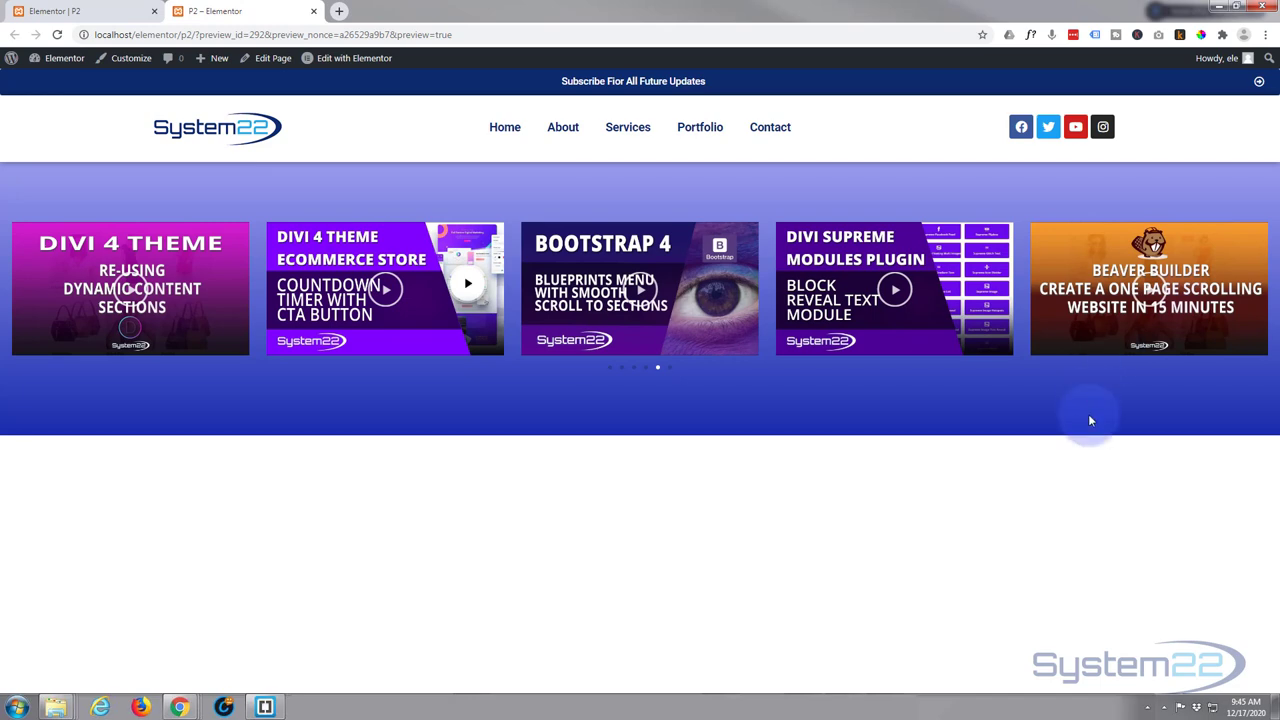
Play the Bootstrap 4 video in the lightbox, then close it
{"action": "left_click", "coordinate": [644, 291]}
{"action": "left_click", "coordinate": [644, 293]}
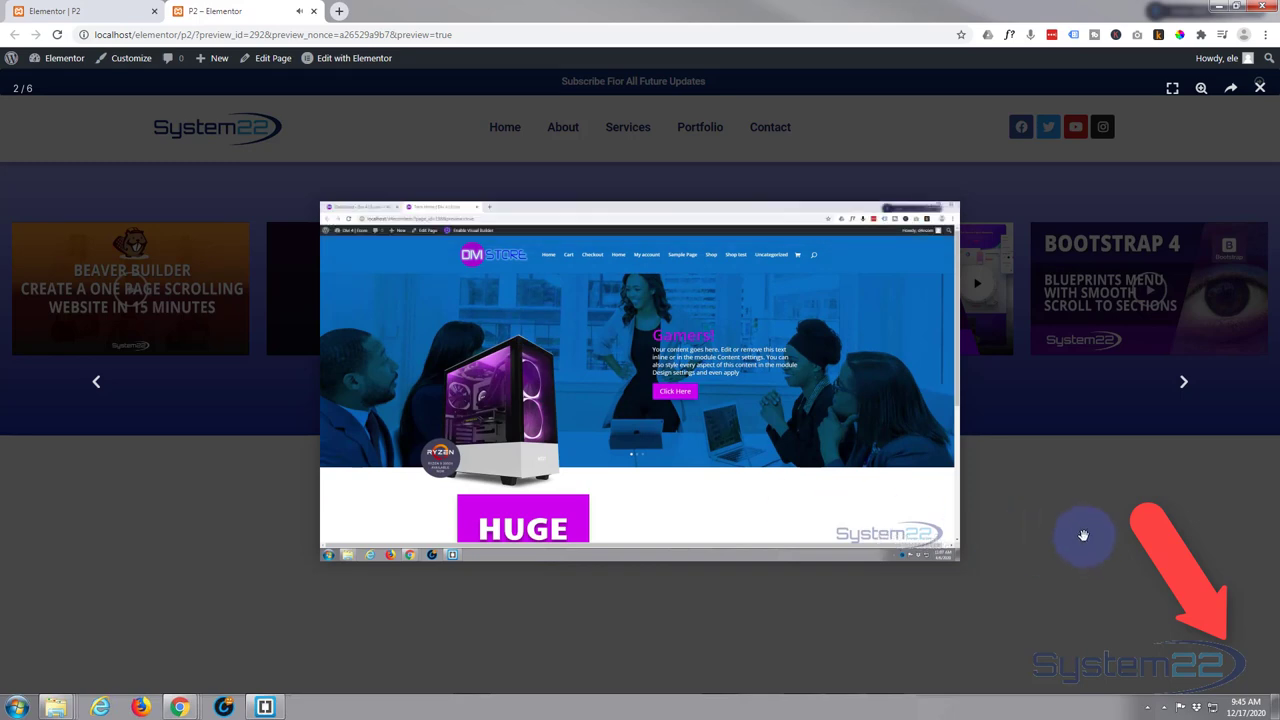
{"action": "left_click", "coordinate": [1081, 532]}
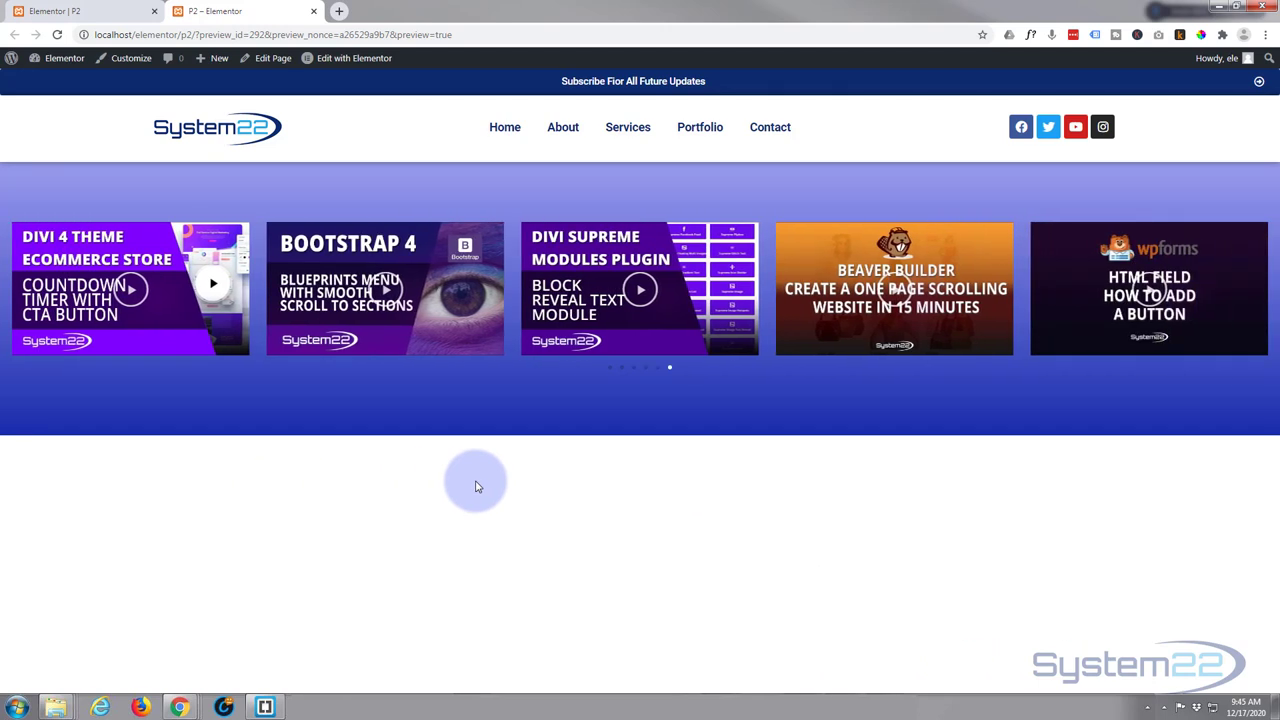
Switch to the Elementor P2 editor and delete the existing carousel section
{"action": "left_click", "coordinate": [47, 9]}
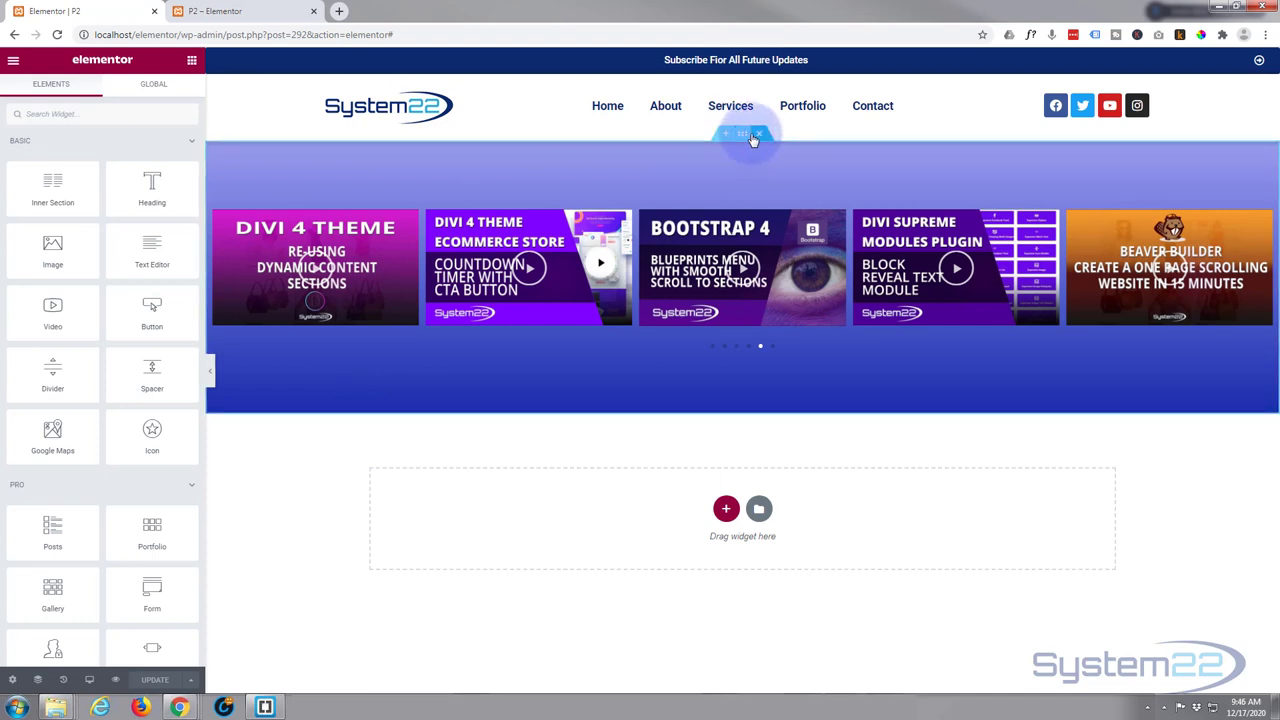
{"action": "left_click", "coordinate": [757, 135]}
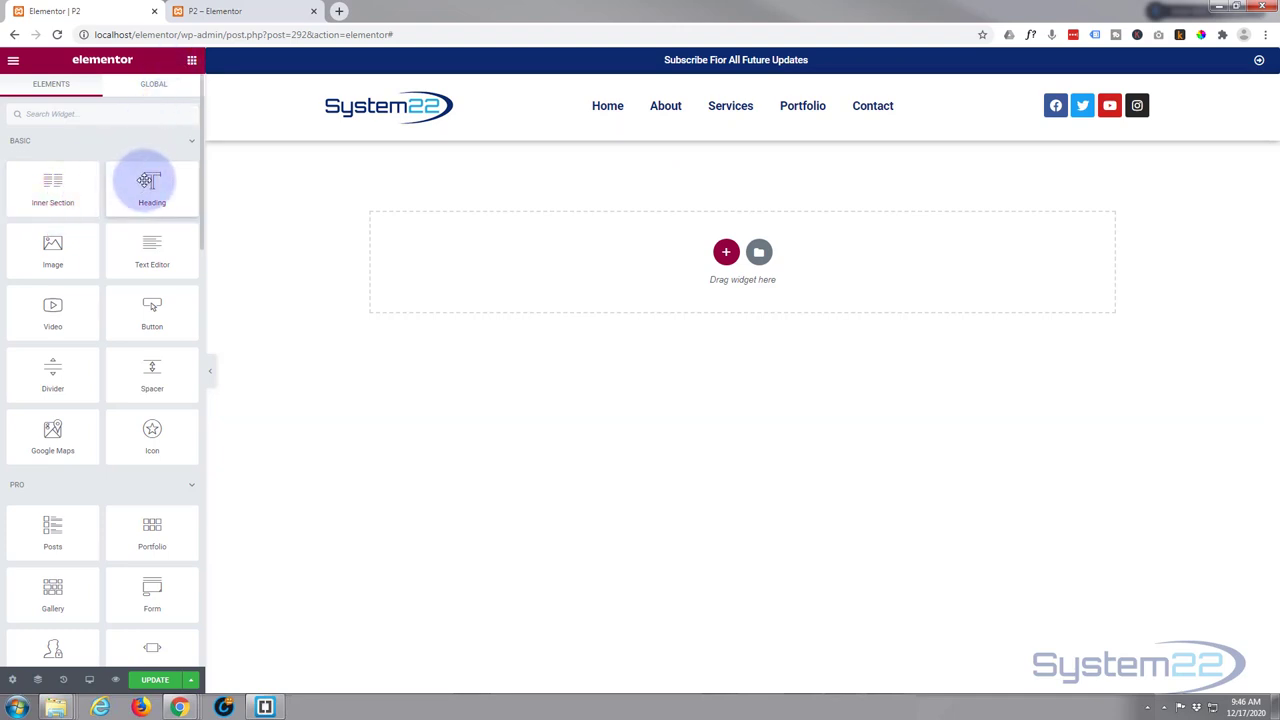
{"action": "scroll", "coordinate": [145, 180], "scroll_direction": "down", "scroll_amount": 2}
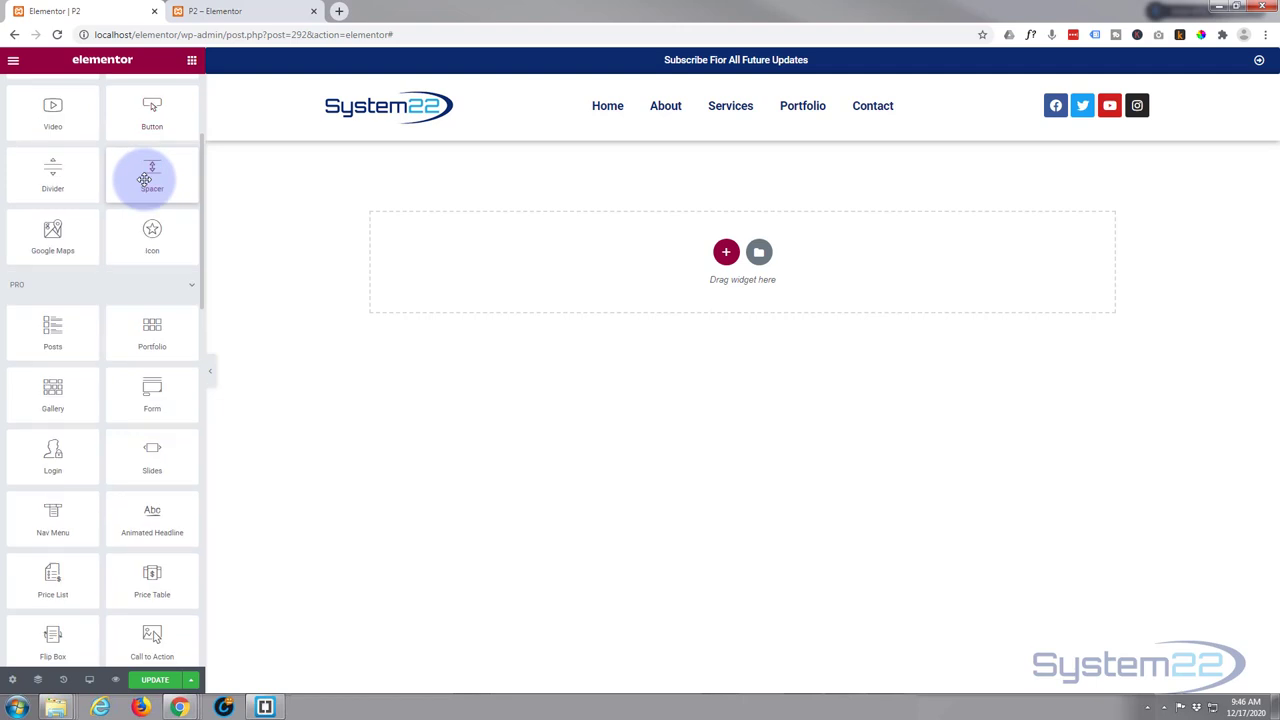
{"action": "scroll", "coordinate": [145, 180], "scroll_direction": "down", "scroll_amount": 3}
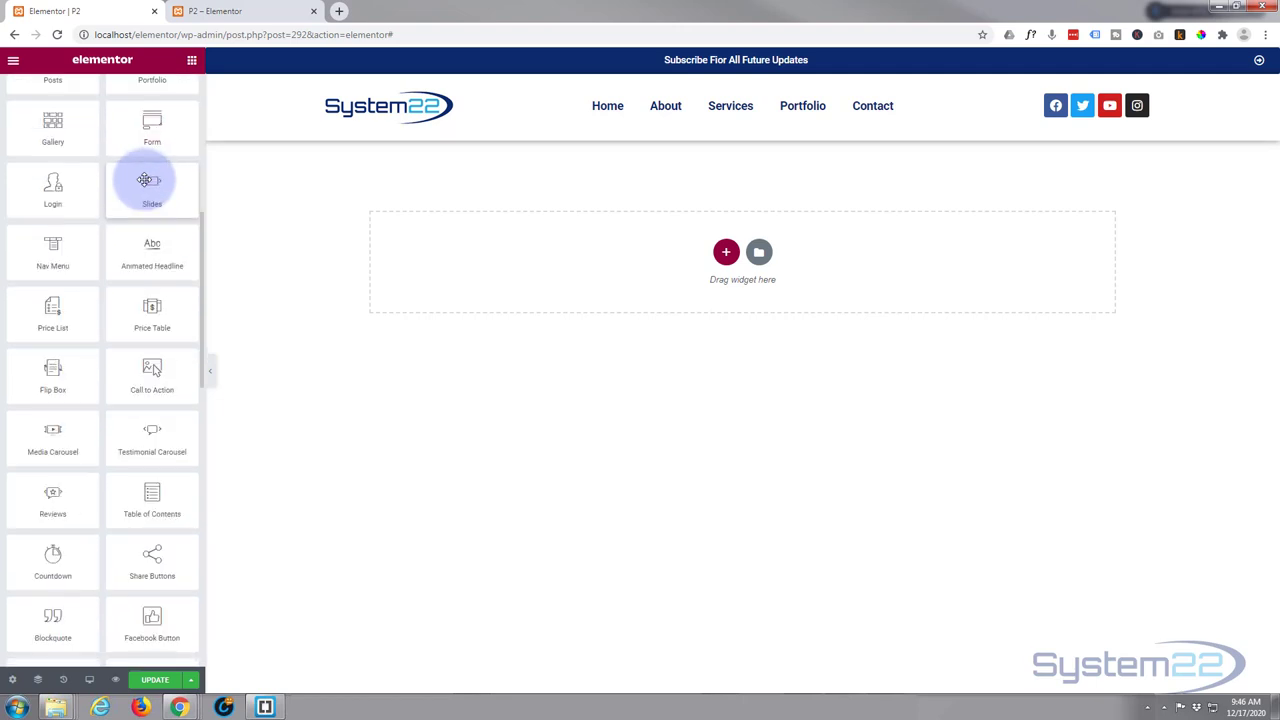
{"action": "scroll", "coordinate": [145, 180], "scroll_direction": "down", "scroll_amount": 1}
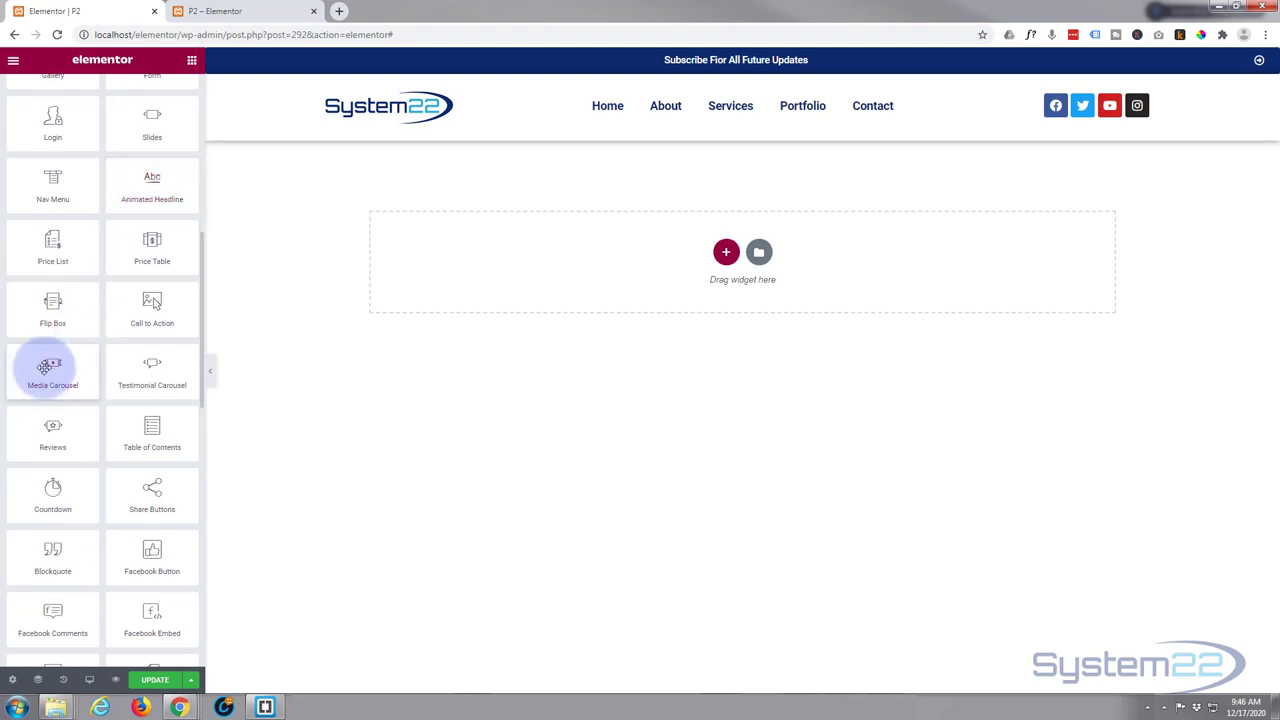
Drop a Media Carousel widget onto the page and set its section's Content Width to Full Width
{"action": "left_click_drag", "start_coordinate": [49, 366], "coordinate": [708, 262]}
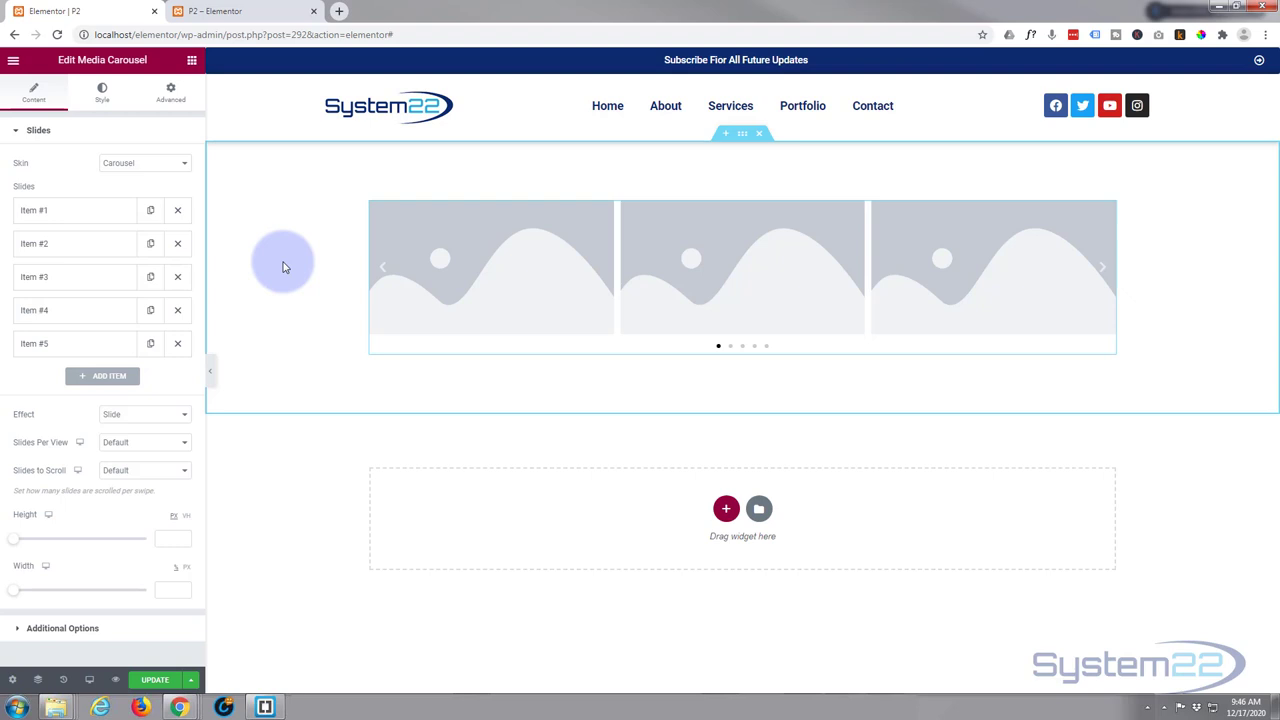
{"action": "left_click", "coordinate": [743, 139]}
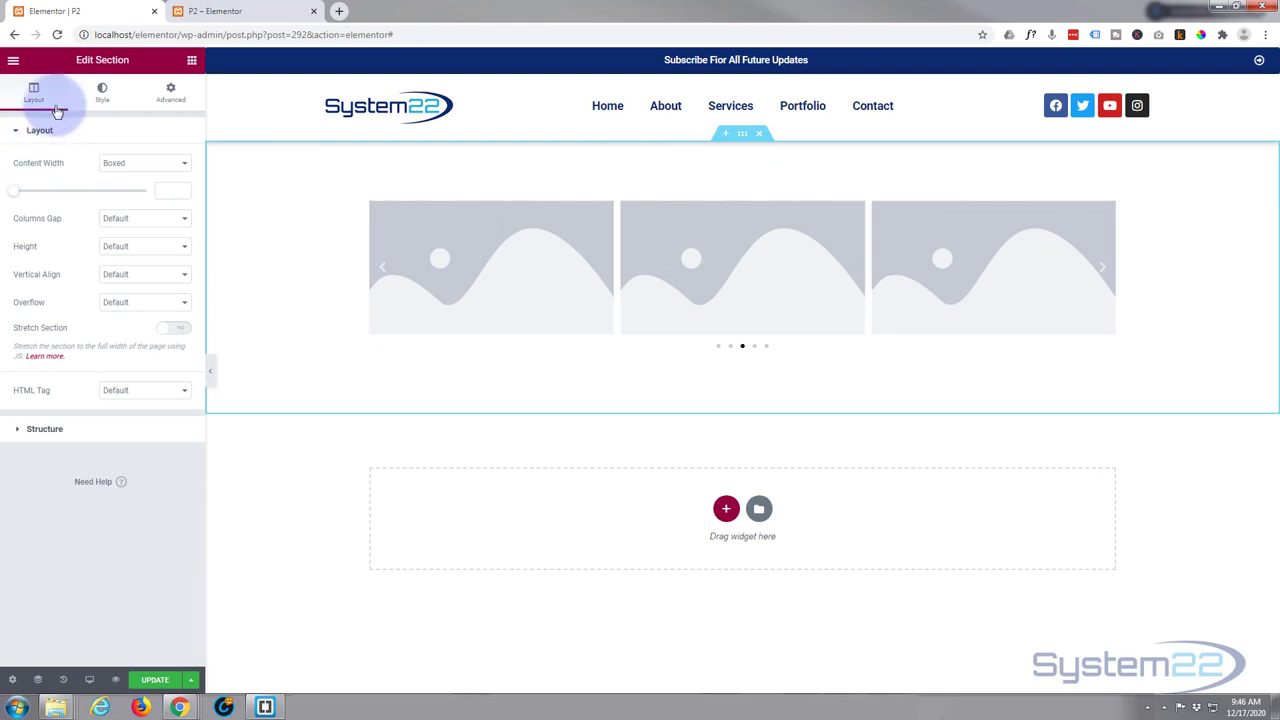
{"action": "left_click", "coordinate": [140, 166]}
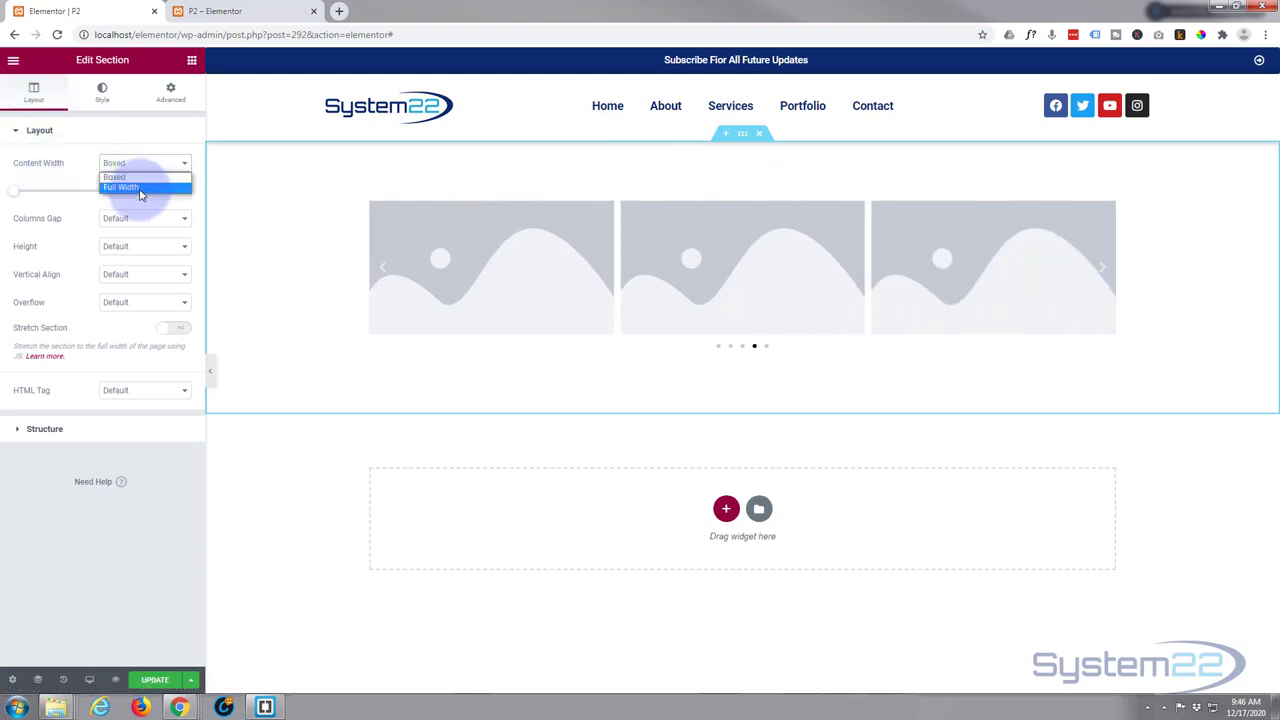
{"action": "left_click", "coordinate": [140, 188]}
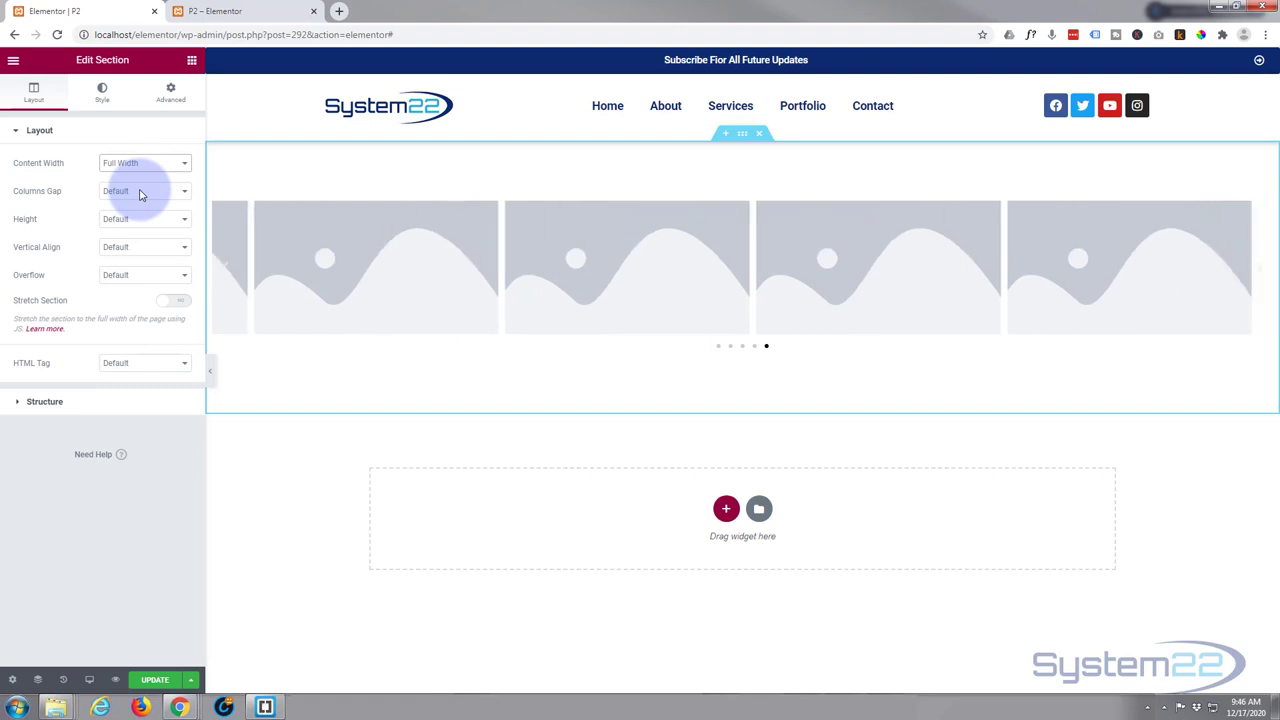
{"action": "left_click", "coordinate": [780, 226]}
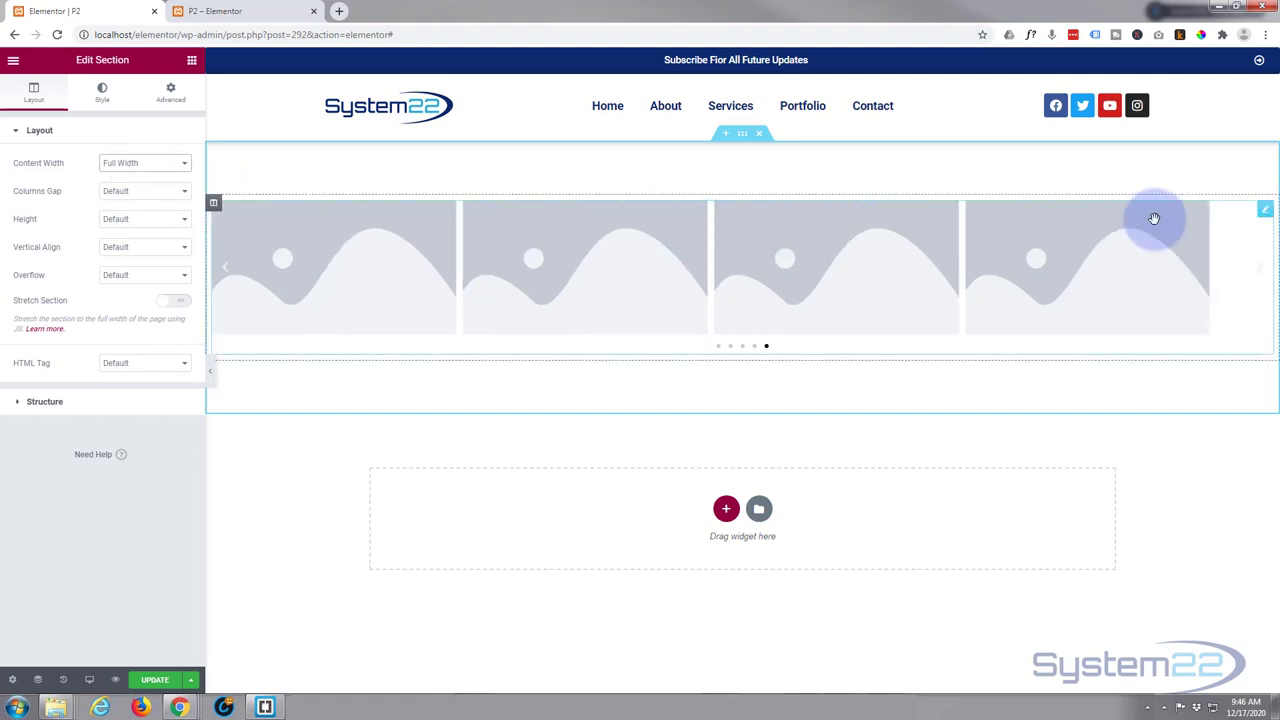
{"action": "left_click", "coordinate": [1265, 213]}
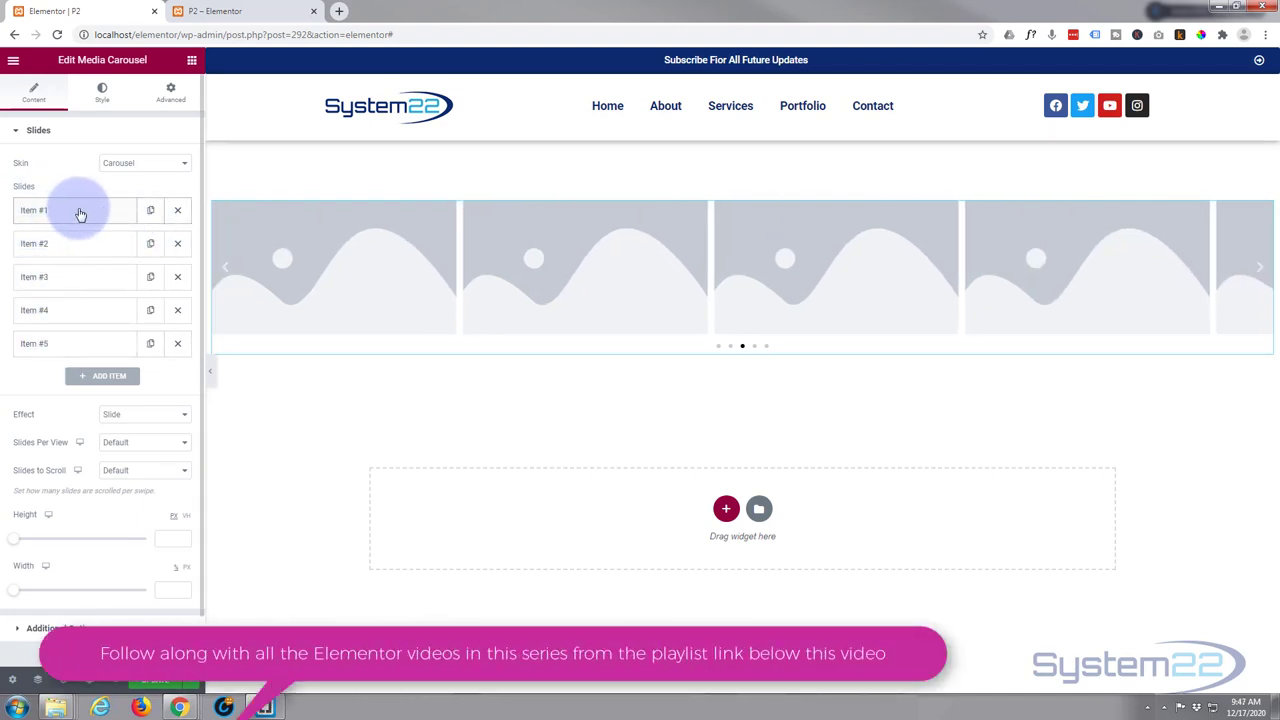
{"action": "left_click", "coordinate": [148, 165]}
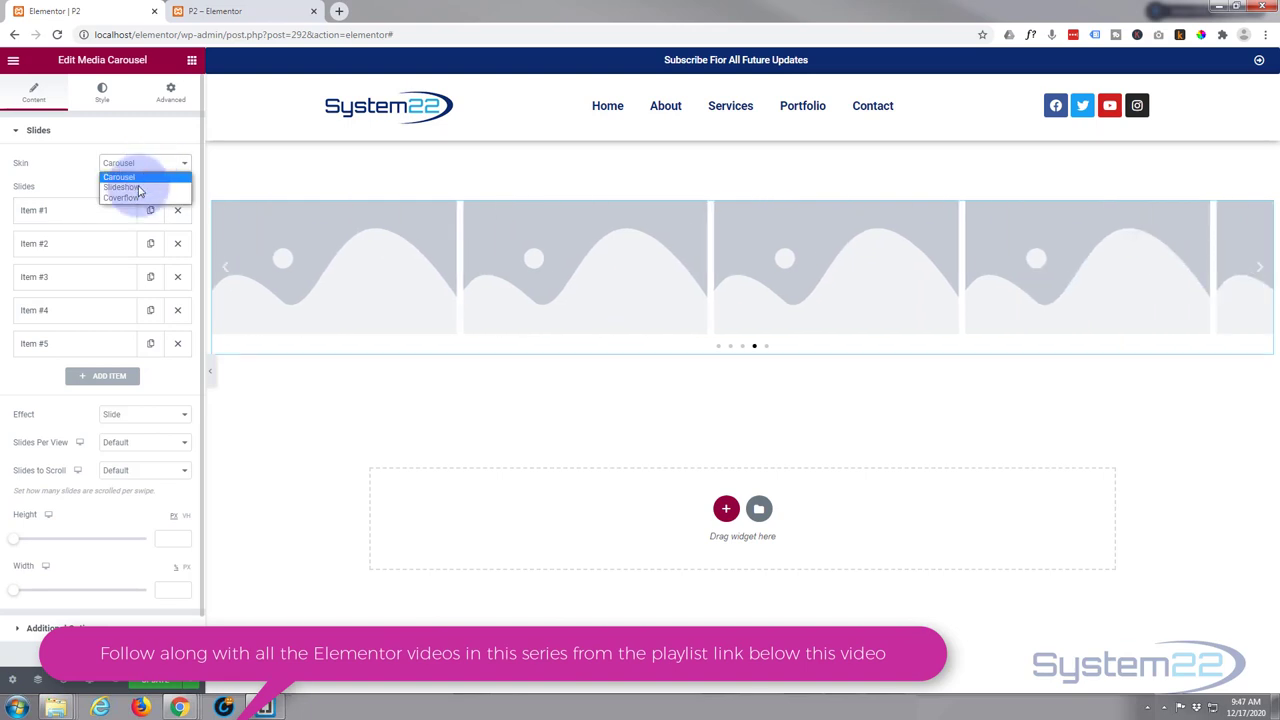
{"action": "left_click", "coordinate": [141, 187]}
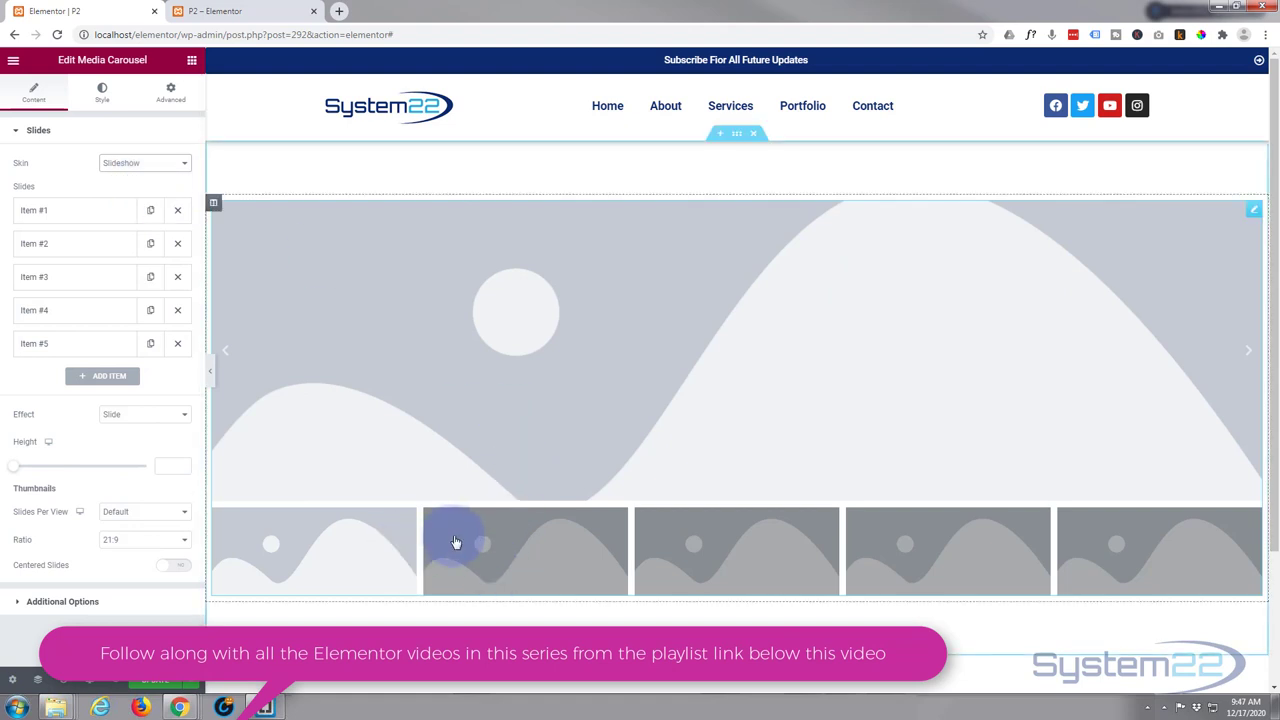
{"action": "left_click", "coordinate": [143, 164]}
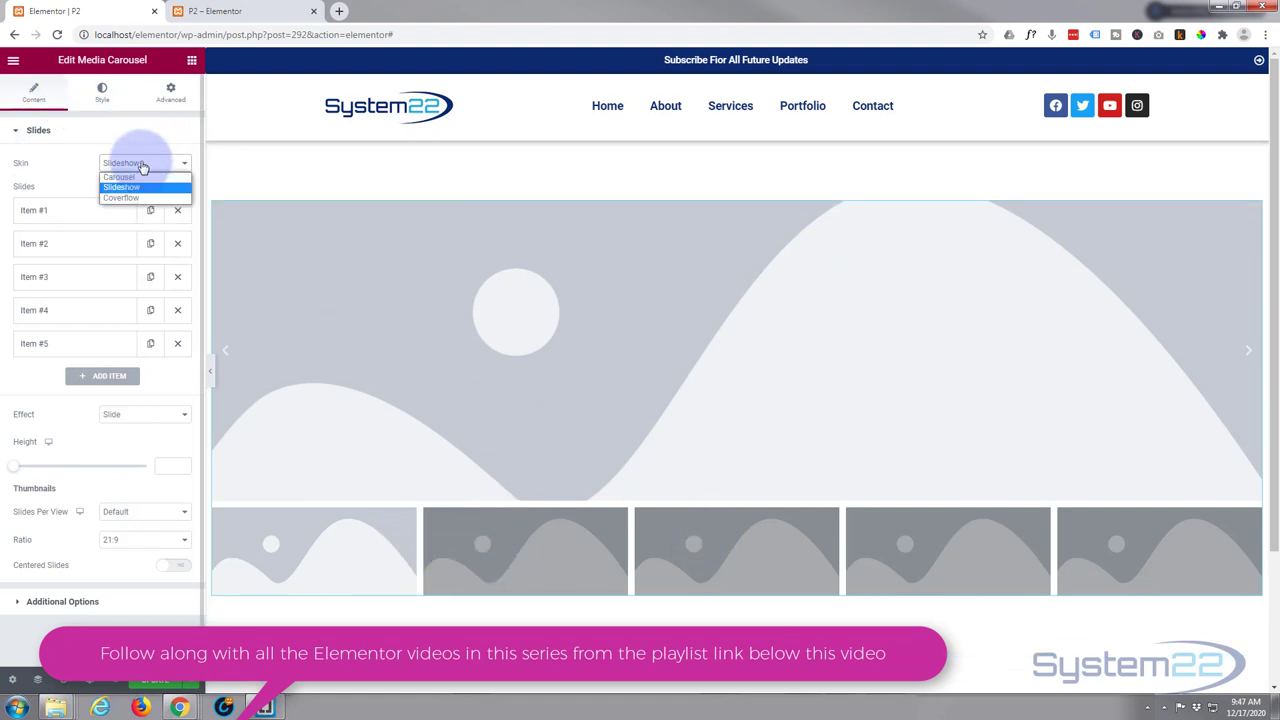
{"action": "left_click", "coordinate": [128, 197]}
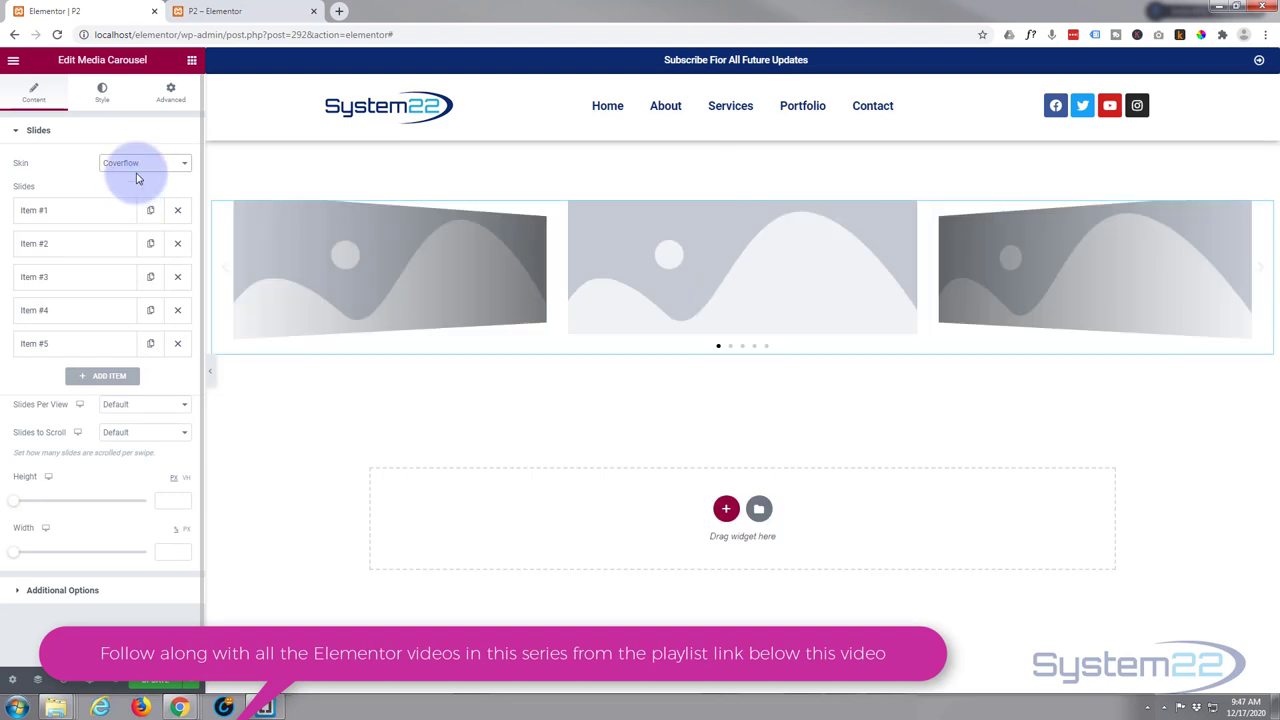
{"action": "left_click", "coordinate": [137, 165]}
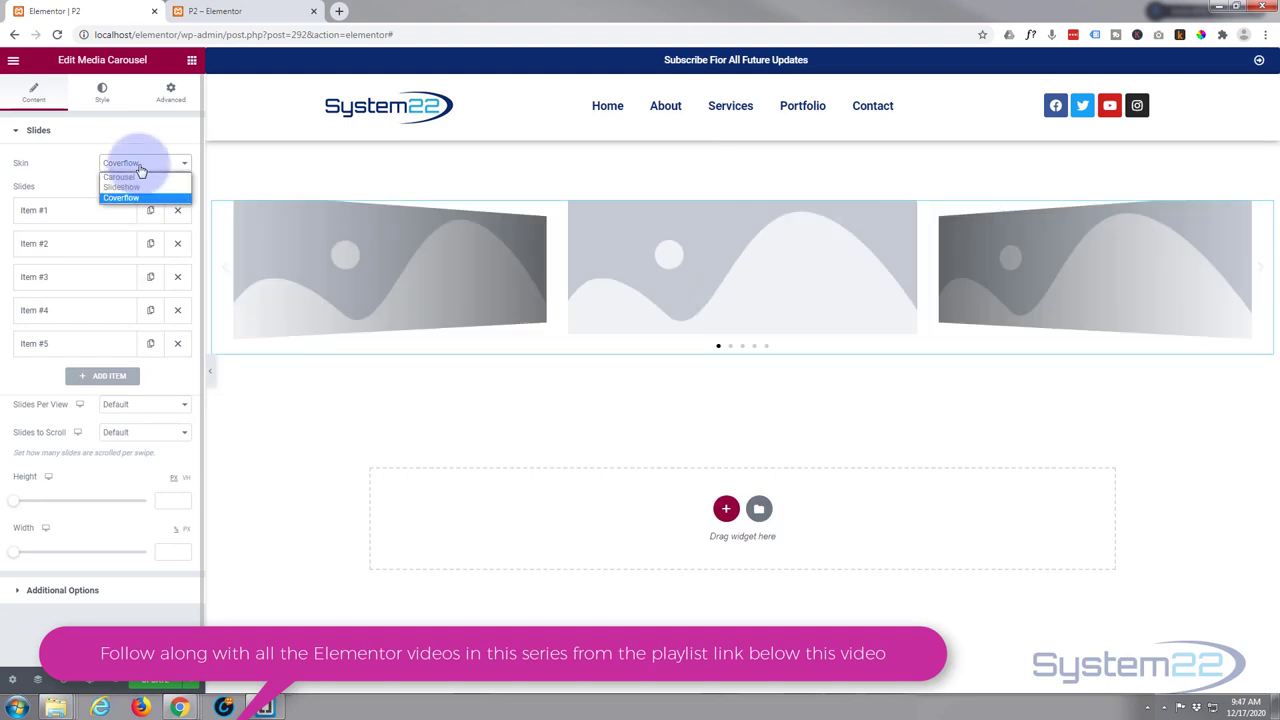
{"action": "left_click", "coordinate": [118, 178]}
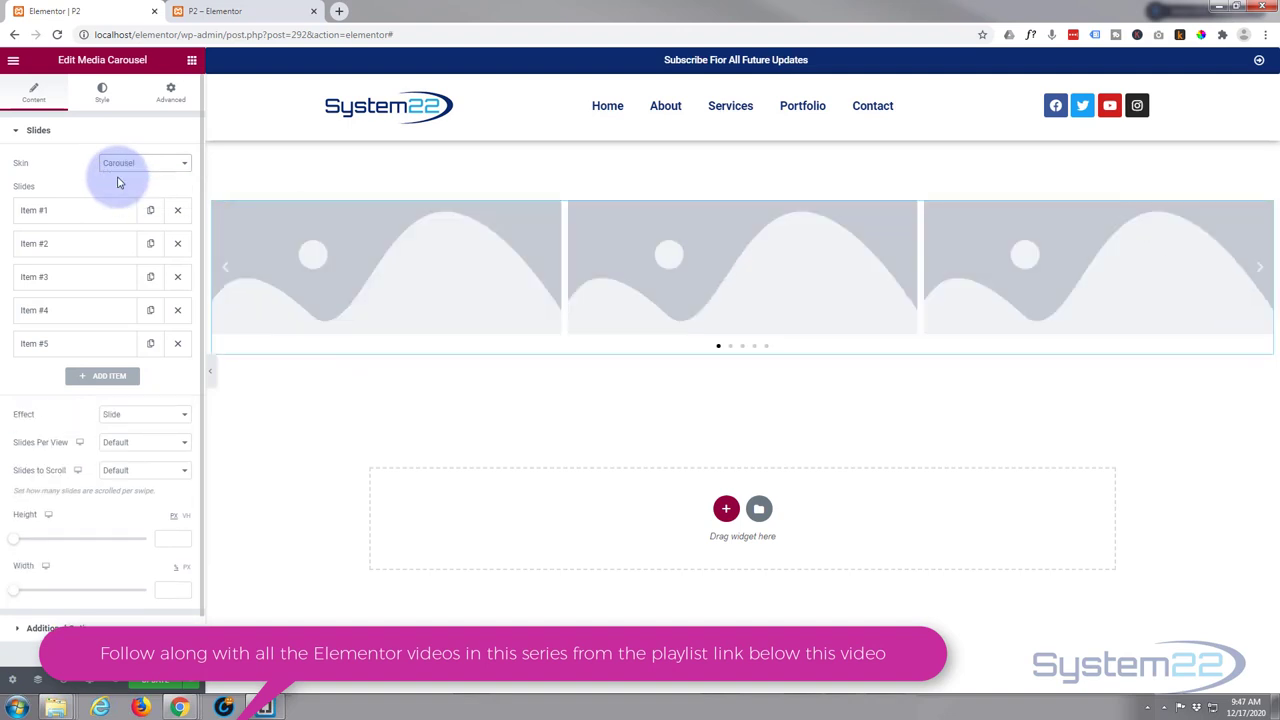
Make Item #1 a Video slide with the pasted YouTube link and the Bootstrap 4 thumbnail image
{"action": "left_click", "coordinate": [72, 213]}
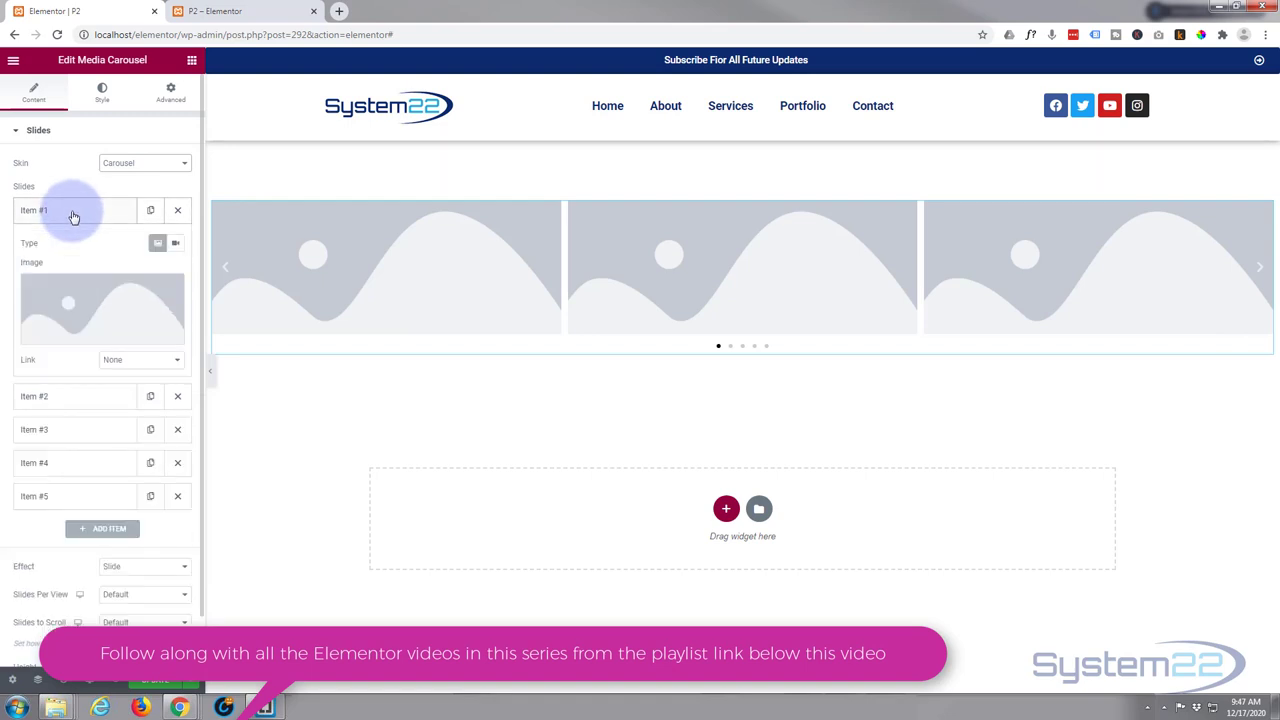
{"action": "left_click", "coordinate": [173, 246]}
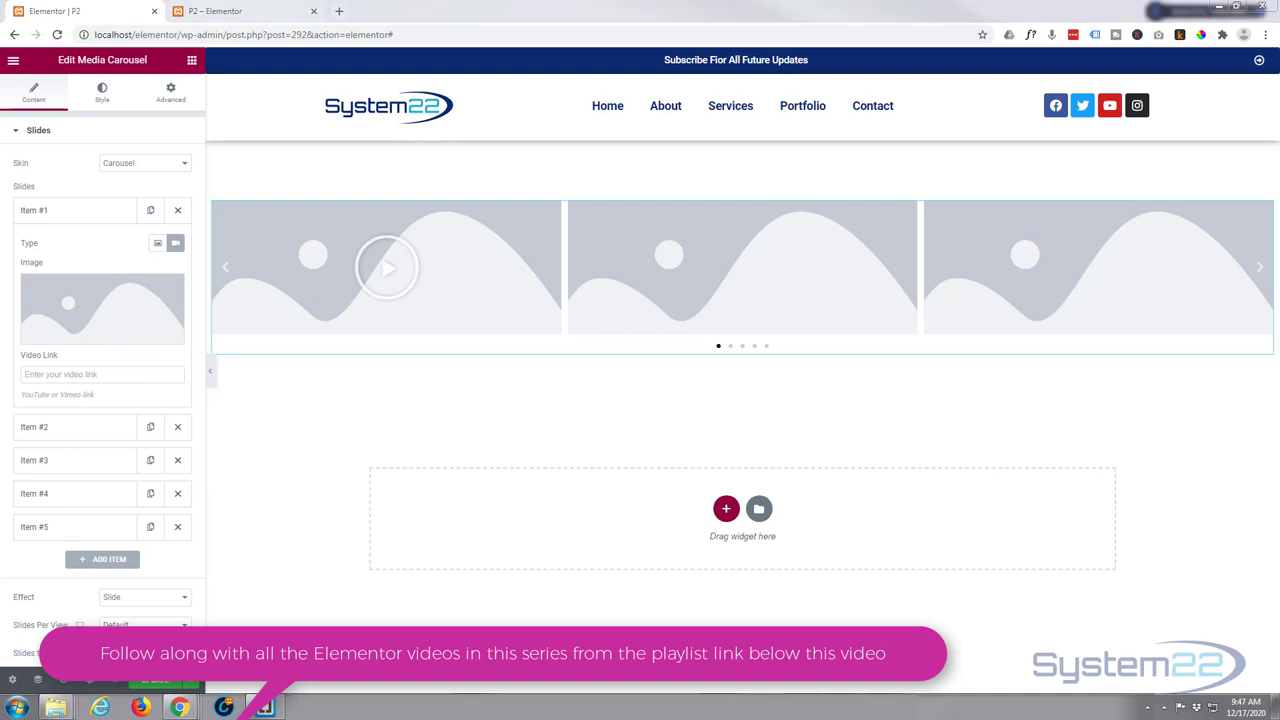
{"action": "left_click", "coordinate": [40, 374]}
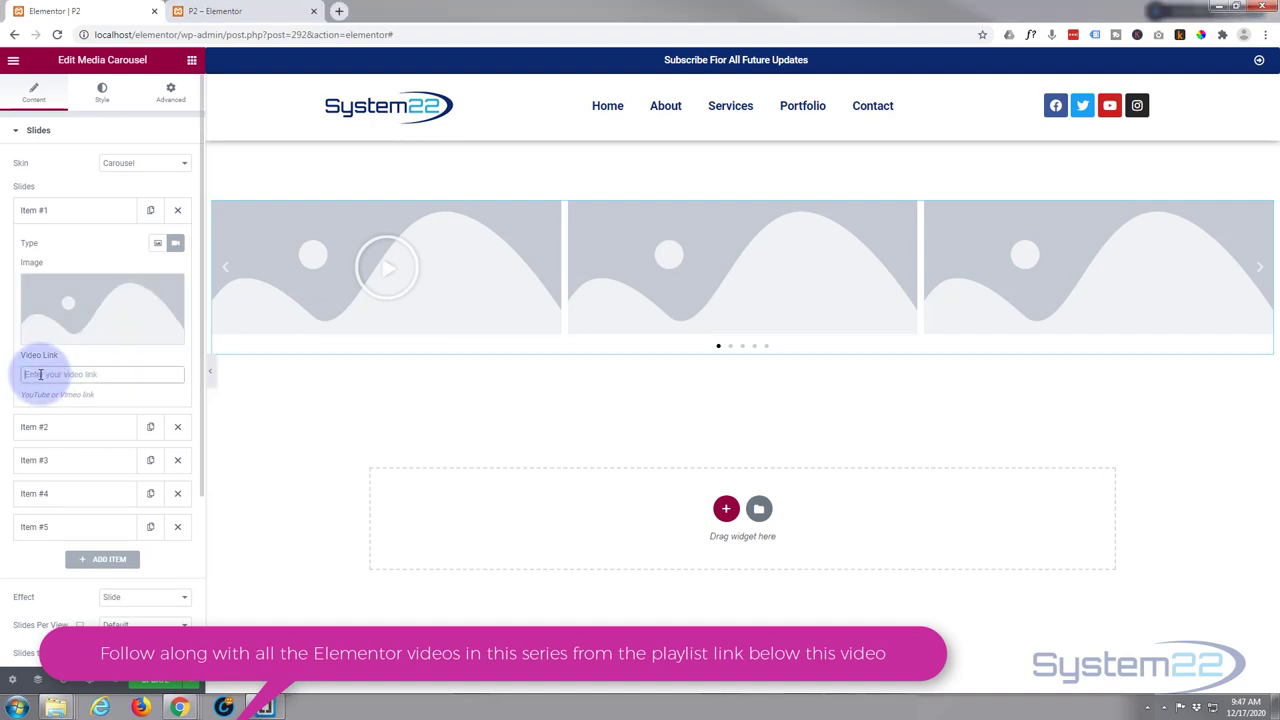
{"action": "type", "text": "https://youtu.be/7lLf5-SjmPY"}
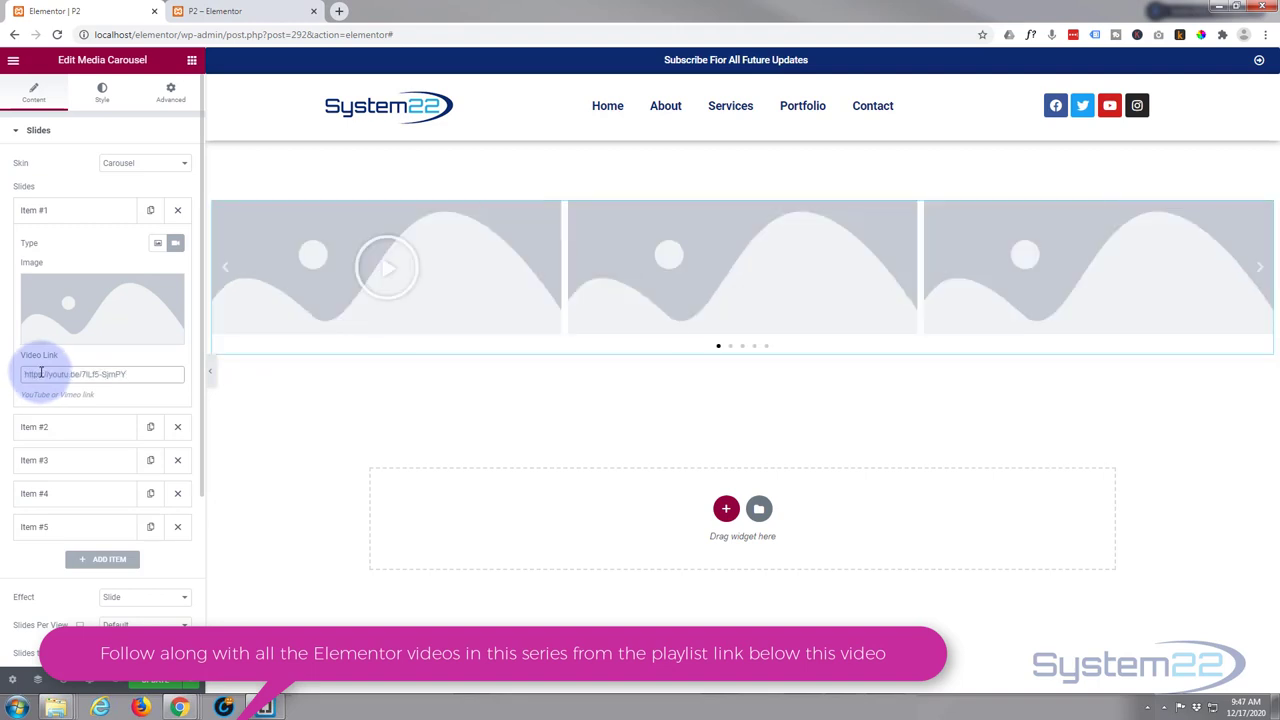
{"action": "left_click", "coordinate": [86, 300]}
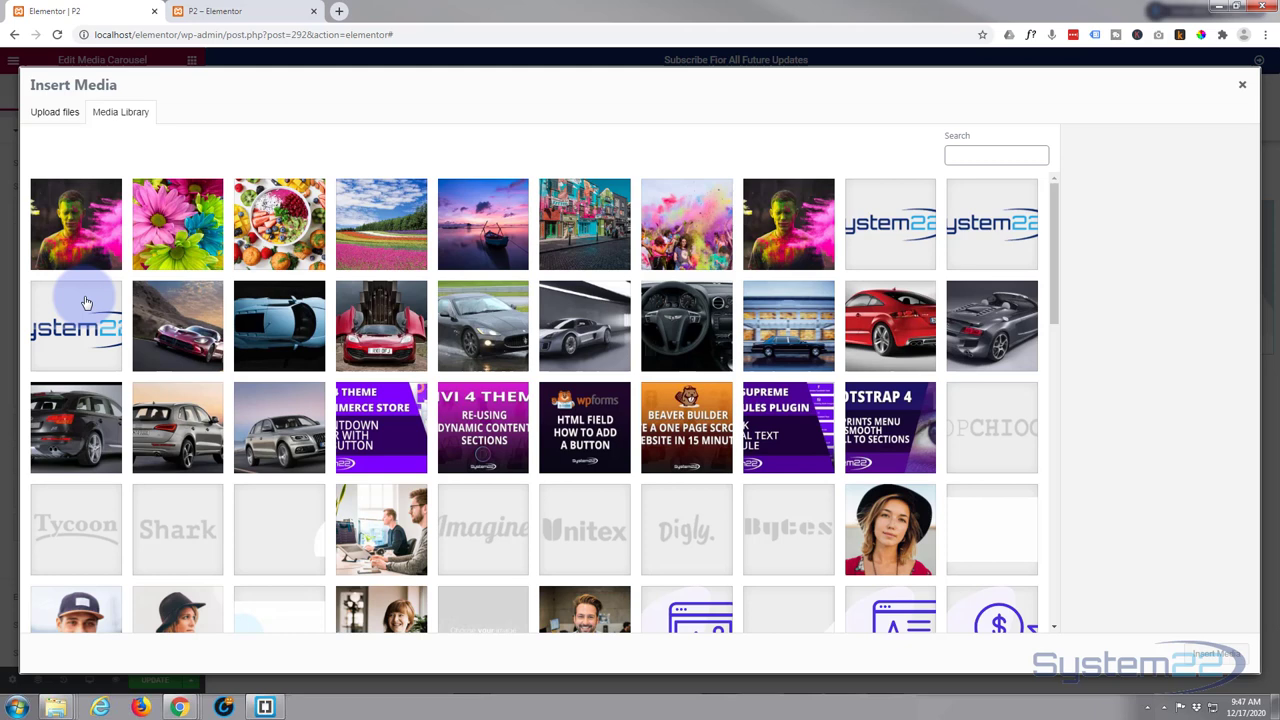
{"action": "left_click", "coordinate": [902, 432]}
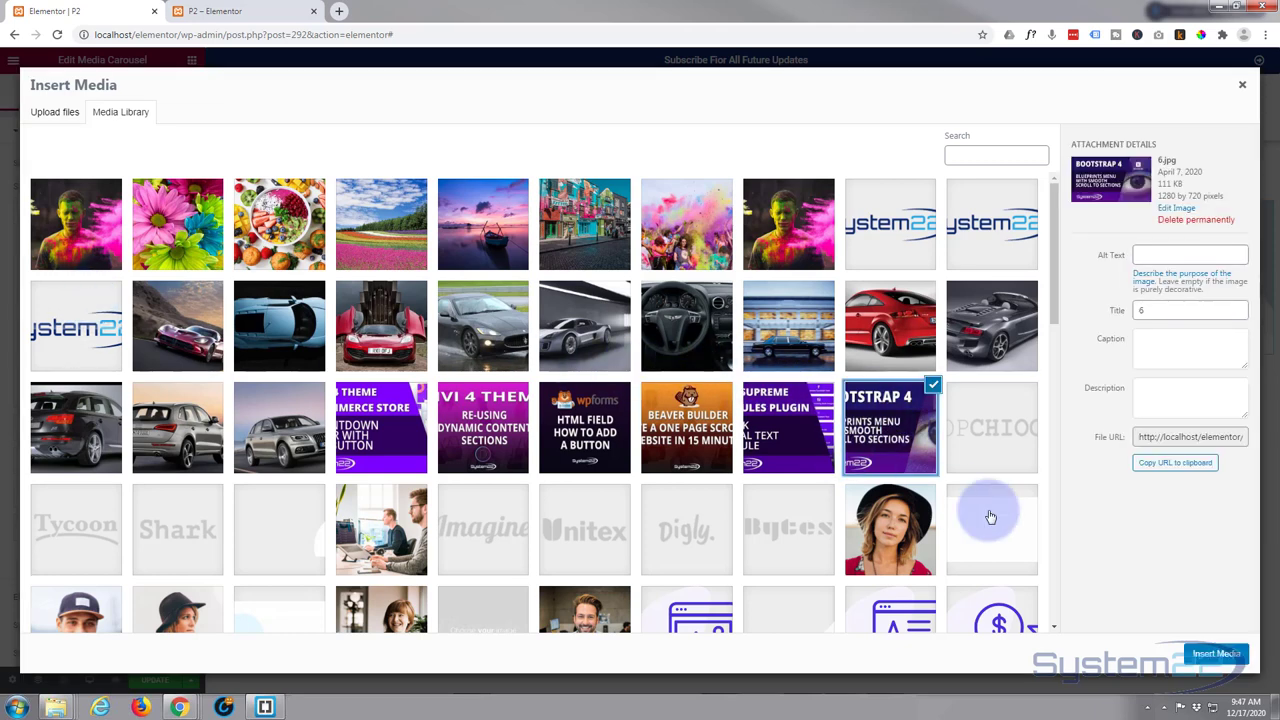
{"action": "left_click", "coordinate": [1219, 655]}
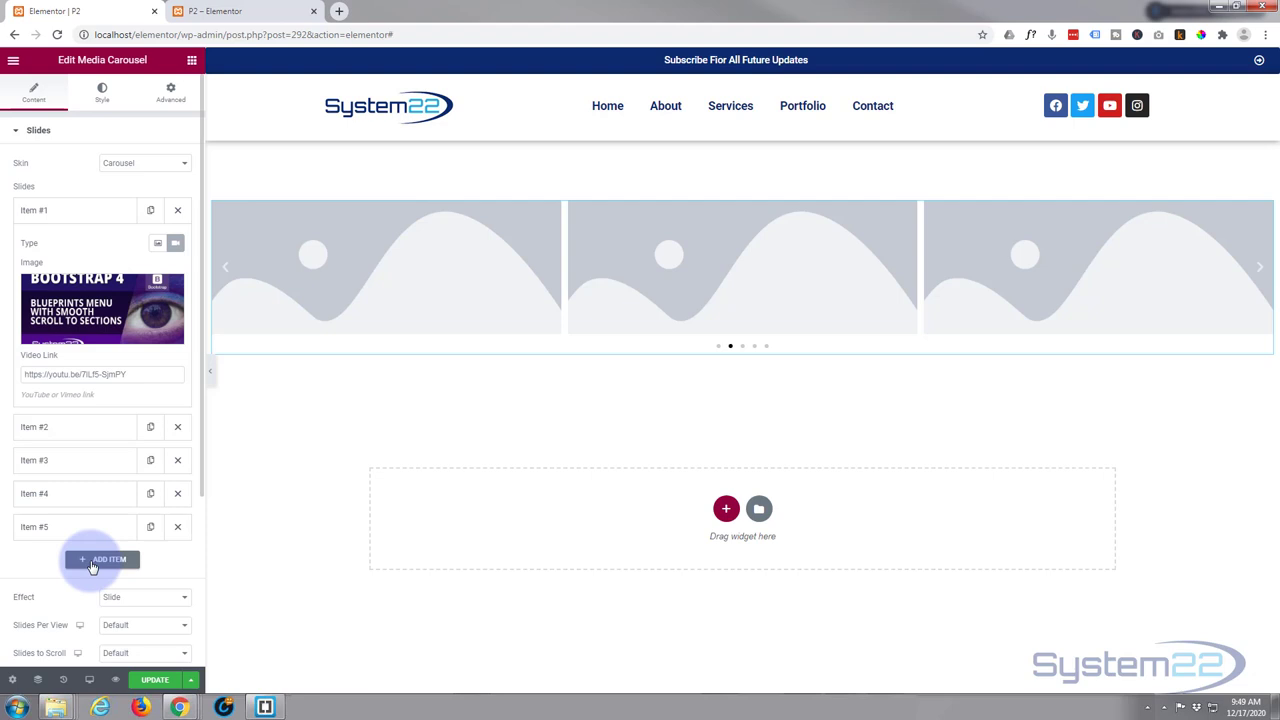
Add a sixth slide to the carousel and expand the second slide's settings
{"action": "left_click", "coordinate": [113, 563]}
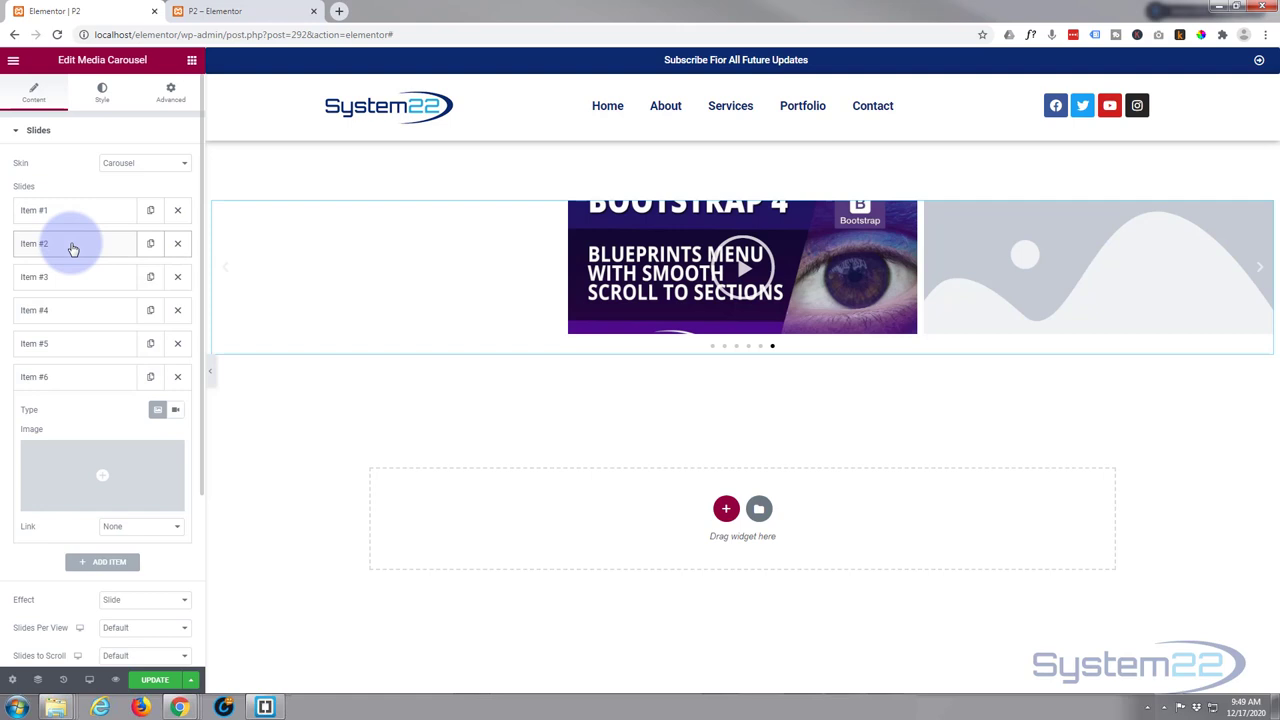
{"action": "left_click", "coordinate": [72, 245]}
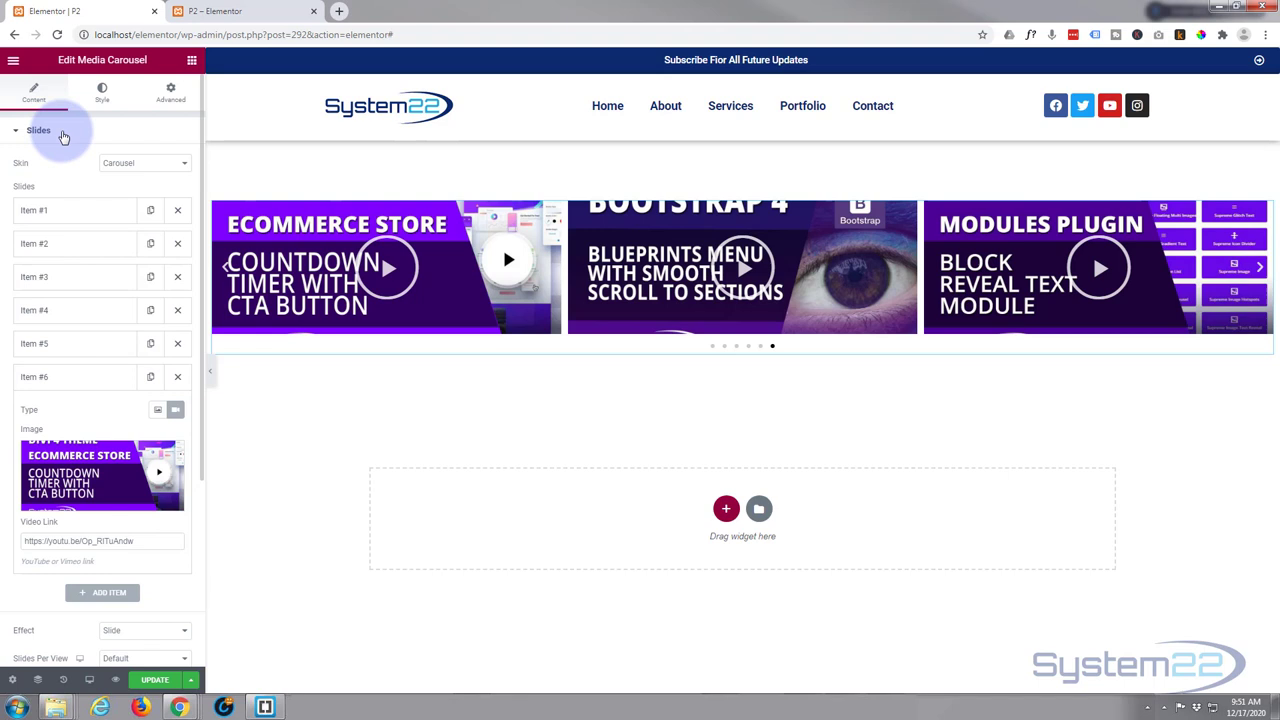
Under Additional Options, keep Pagination on Dots and set Image Fit to Contain
{"action": "left_click", "coordinate": [63, 137]}
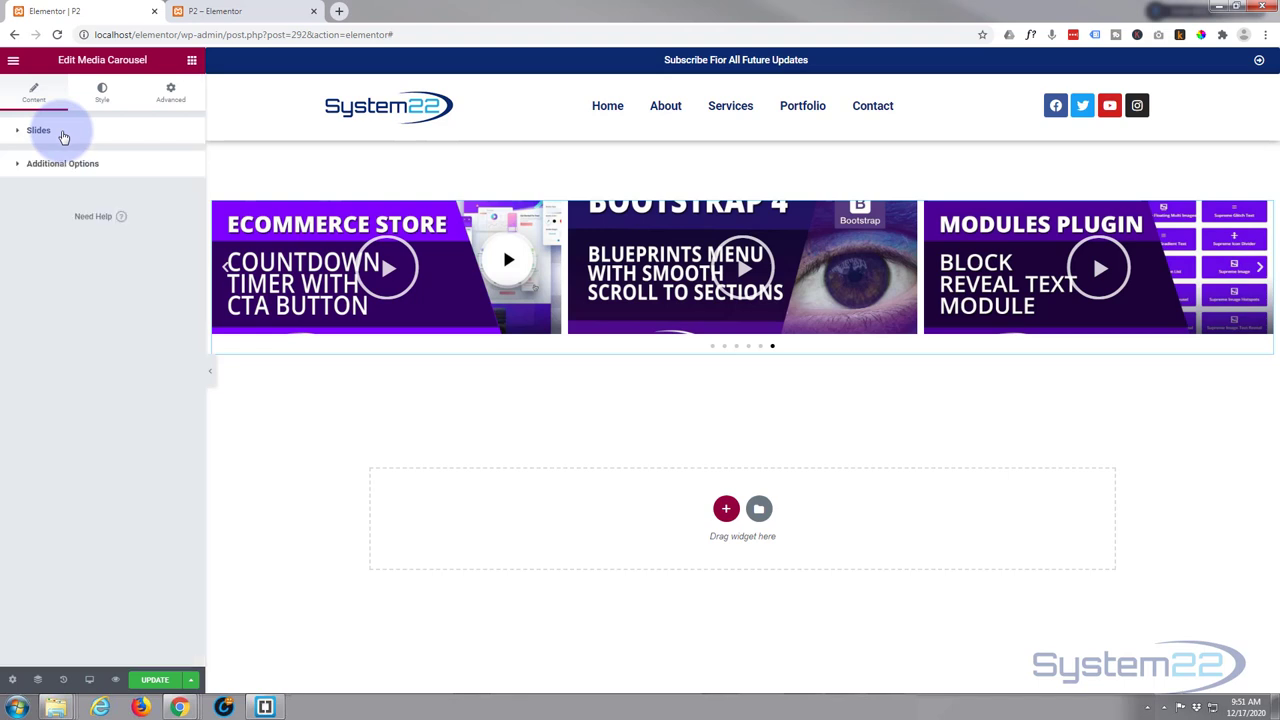
{"action": "left_click", "coordinate": [18, 165]}
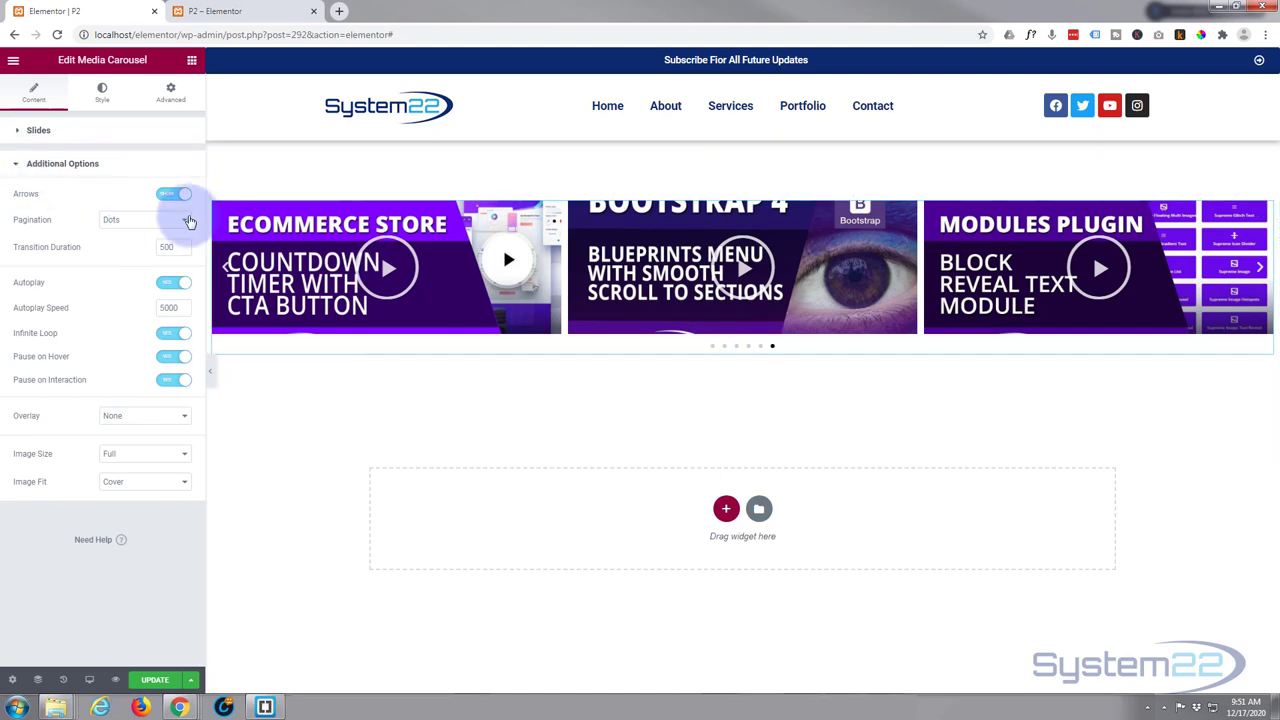
{"action": "left_click", "coordinate": [186, 220]}
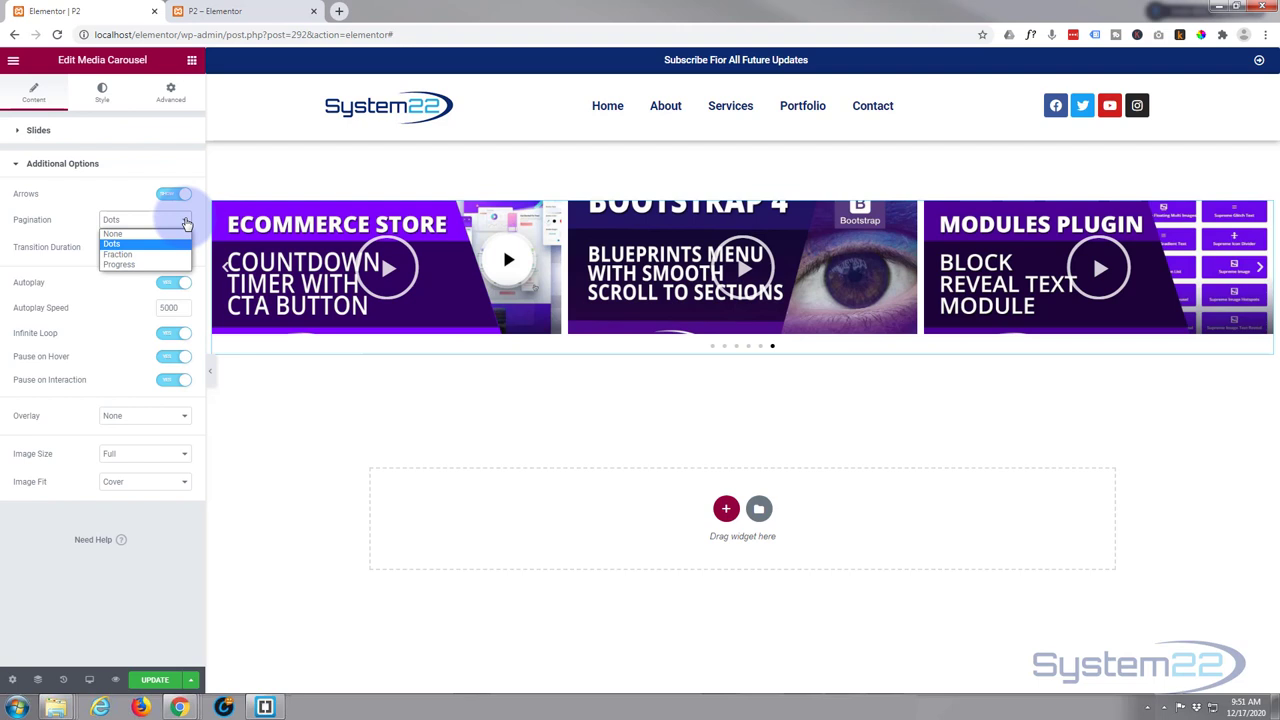
{"action": "left_click", "coordinate": [130, 202]}
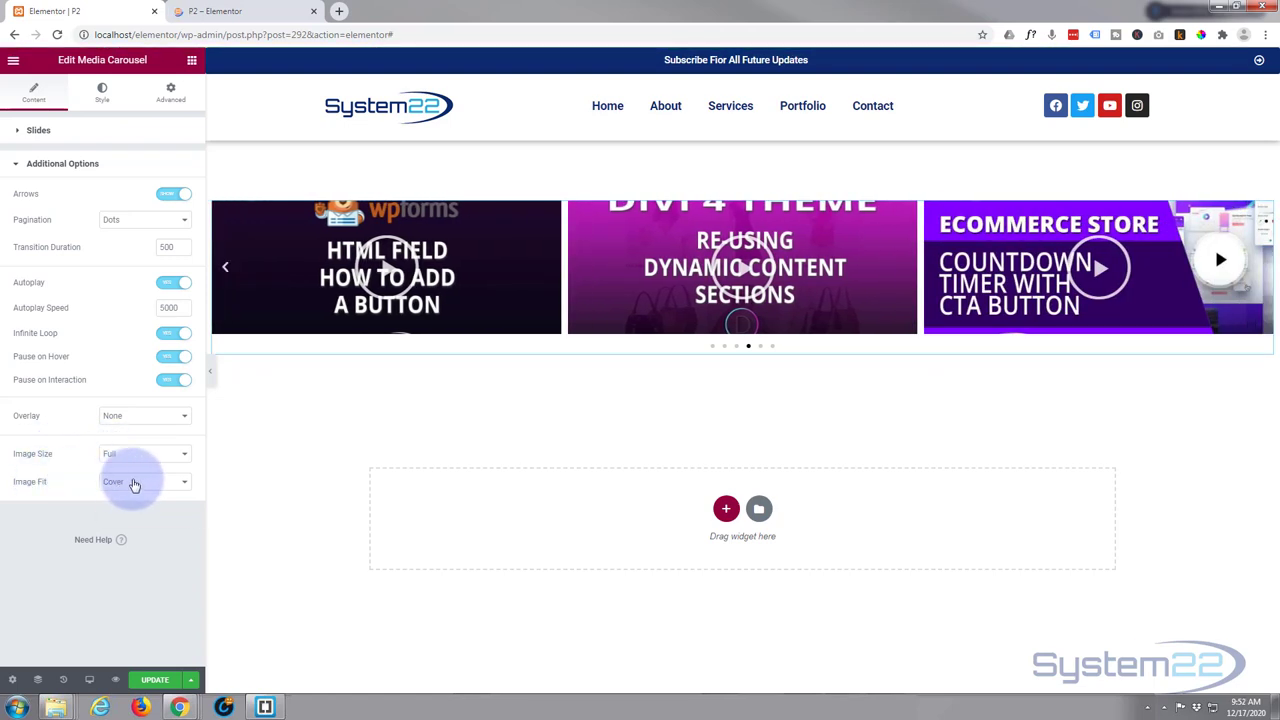
{"action": "left_click", "coordinate": [135, 483]}
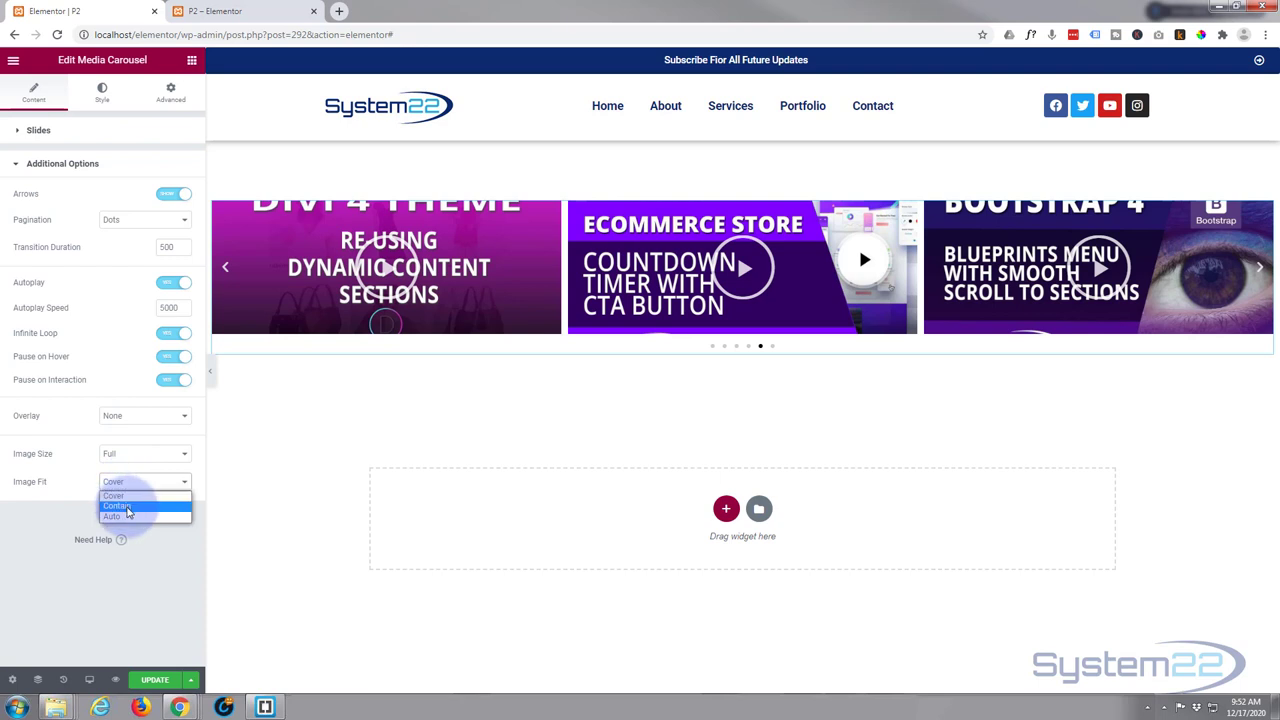
{"action": "left_click", "coordinate": [126, 507]}
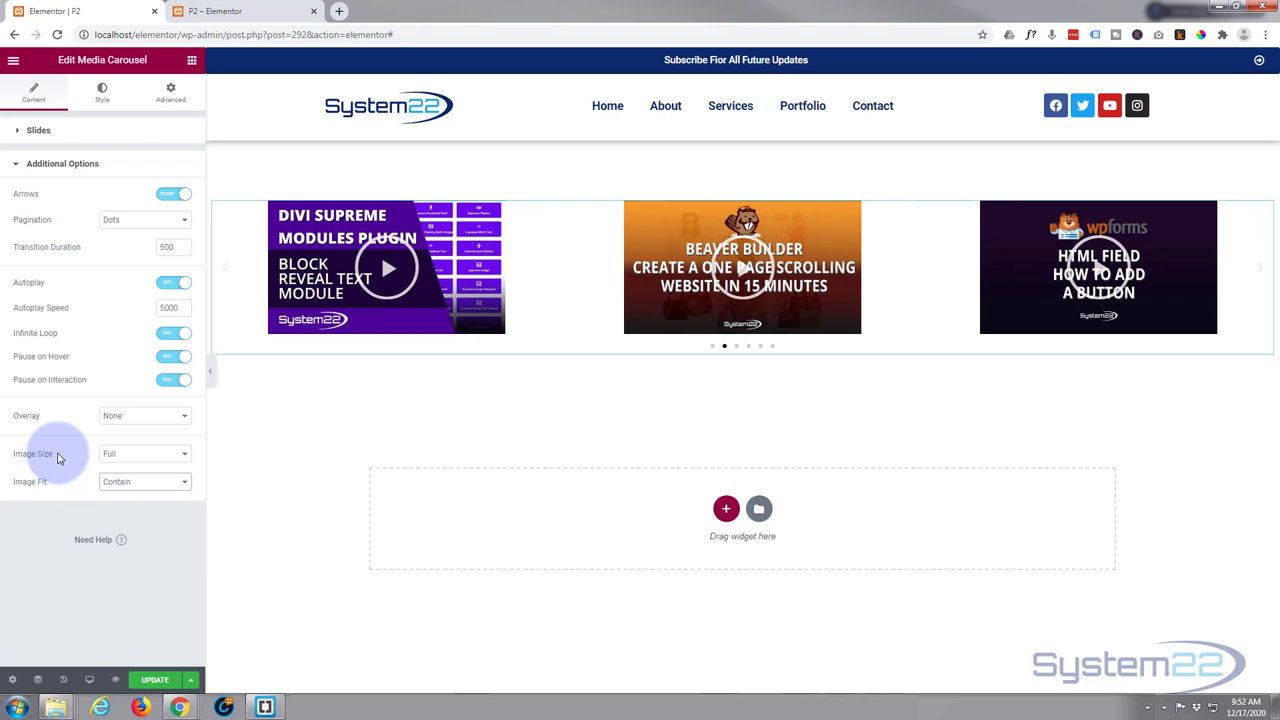
Keep the Slide effect, set Slides Per View to 5 and Slides to Scroll to 1
{"action": "left_click", "coordinate": [38, 98]}
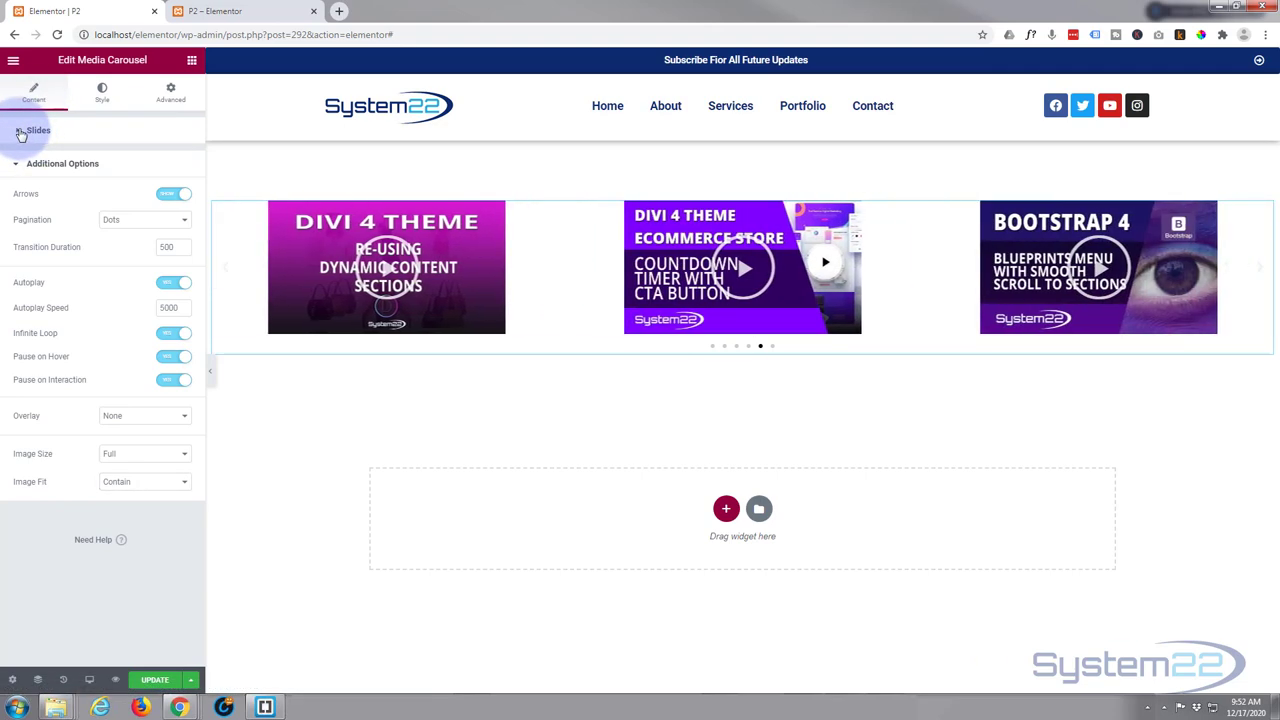
{"action": "left_click", "coordinate": [20, 131]}
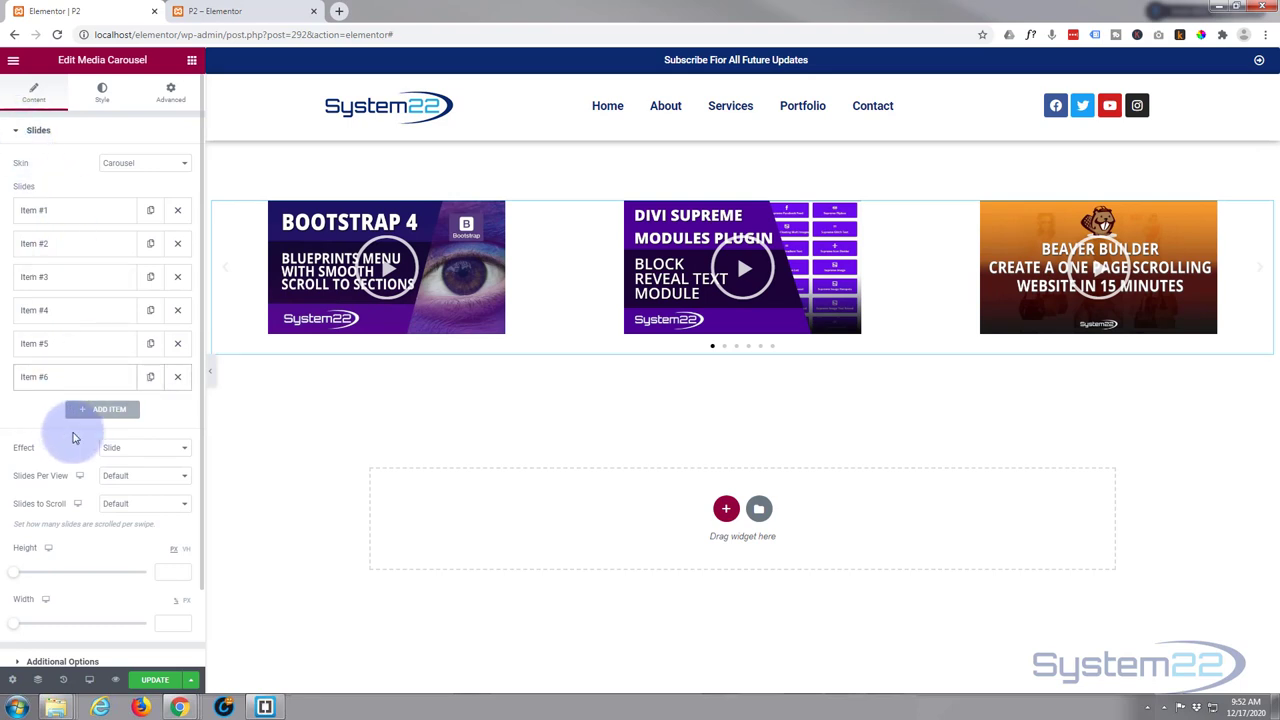
{"action": "left_click", "coordinate": [140, 452]}
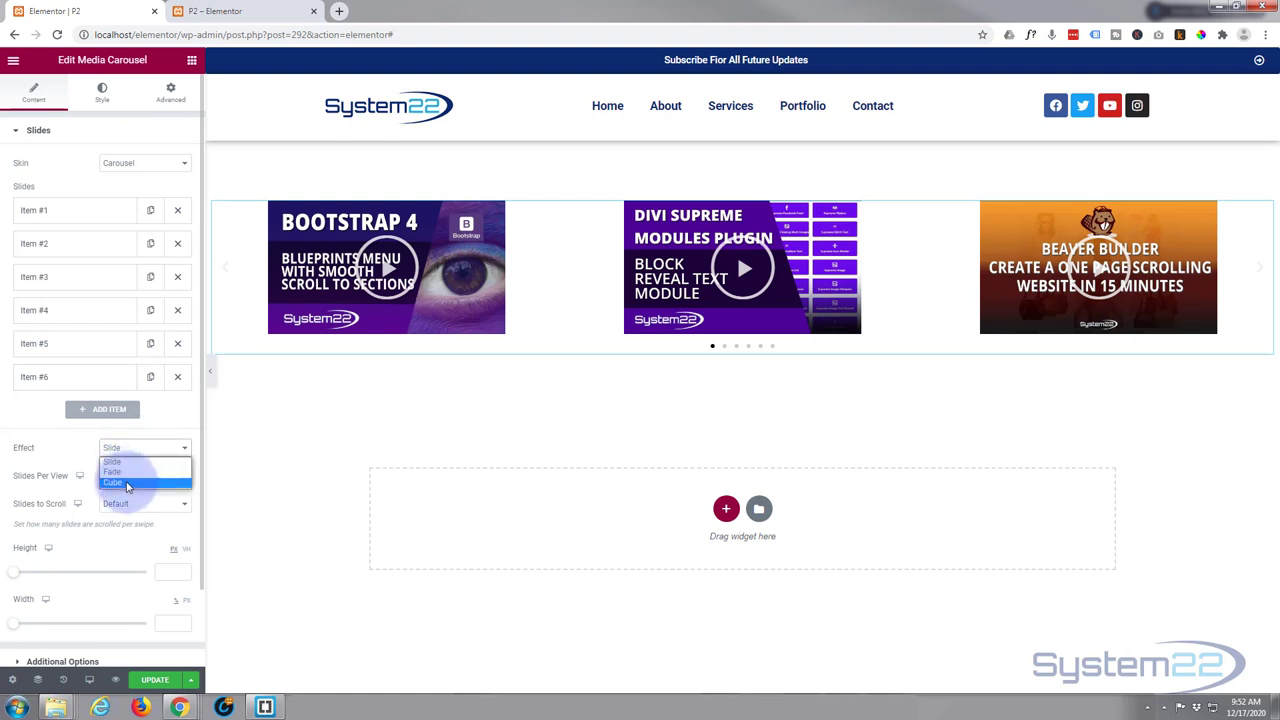
{"action": "left_click", "coordinate": [83, 452]}
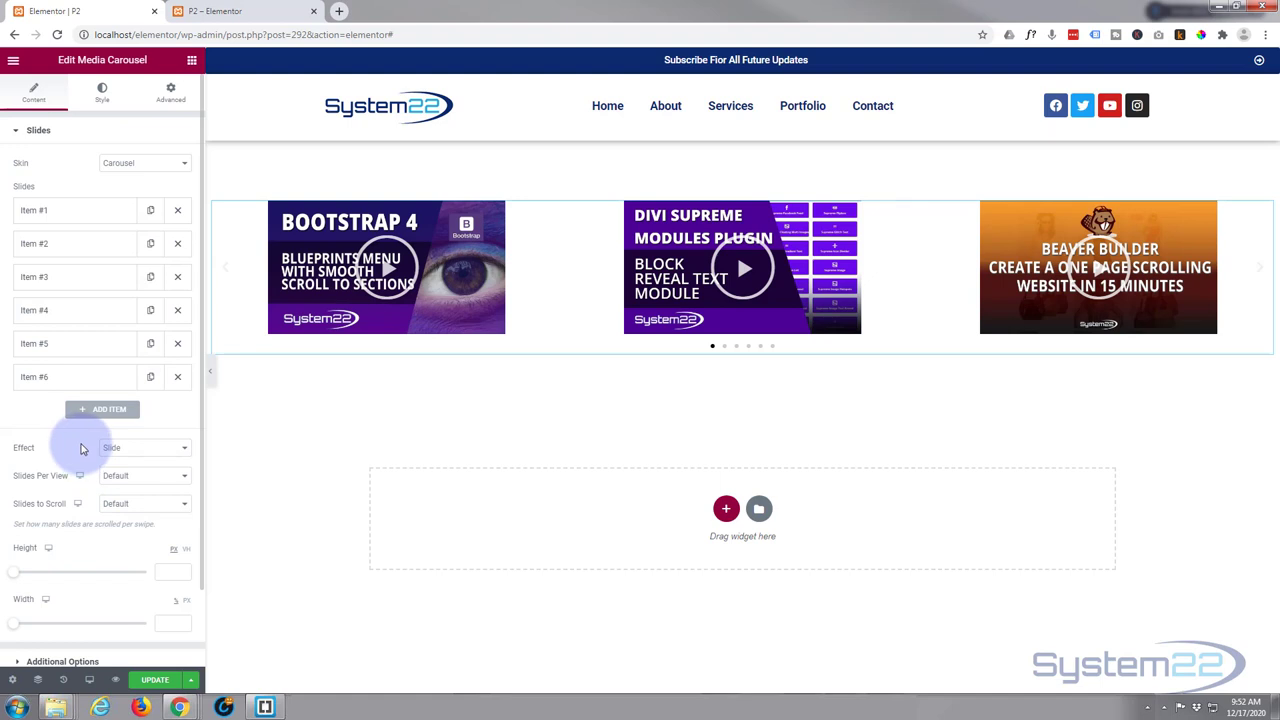
{"action": "left_click", "coordinate": [148, 479]}
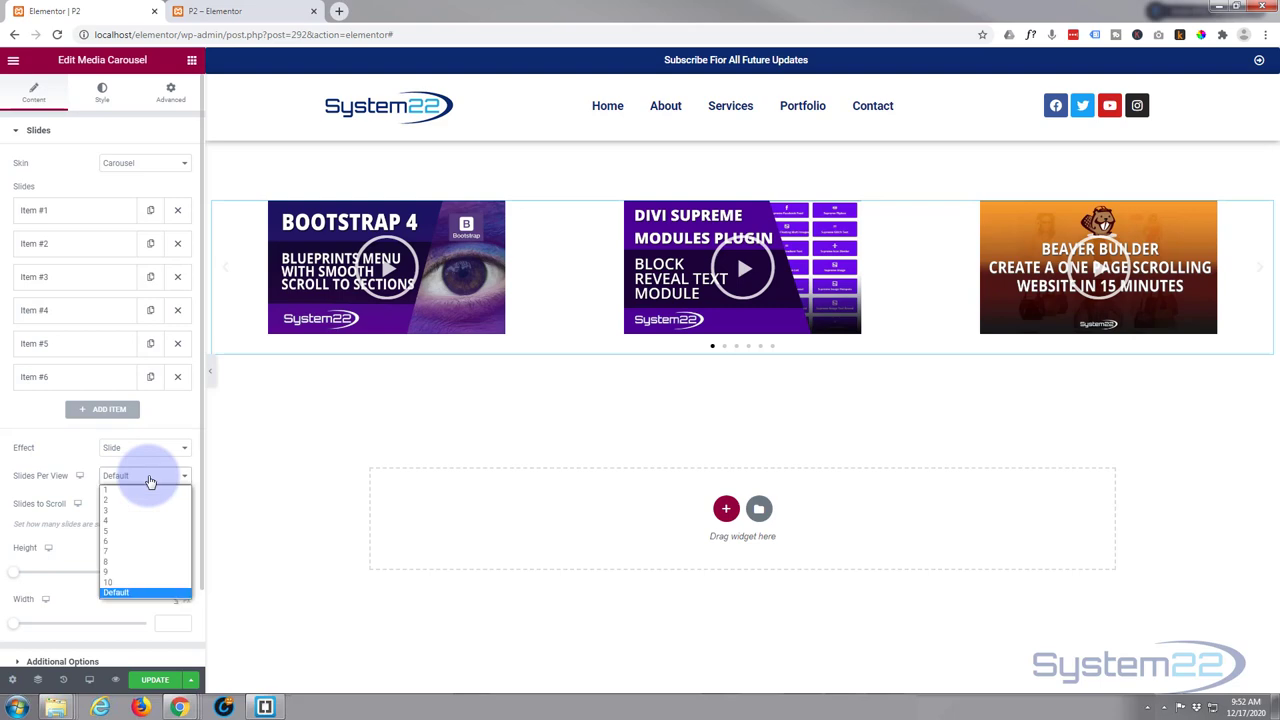
{"action": "left_click", "coordinate": [131, 532]}
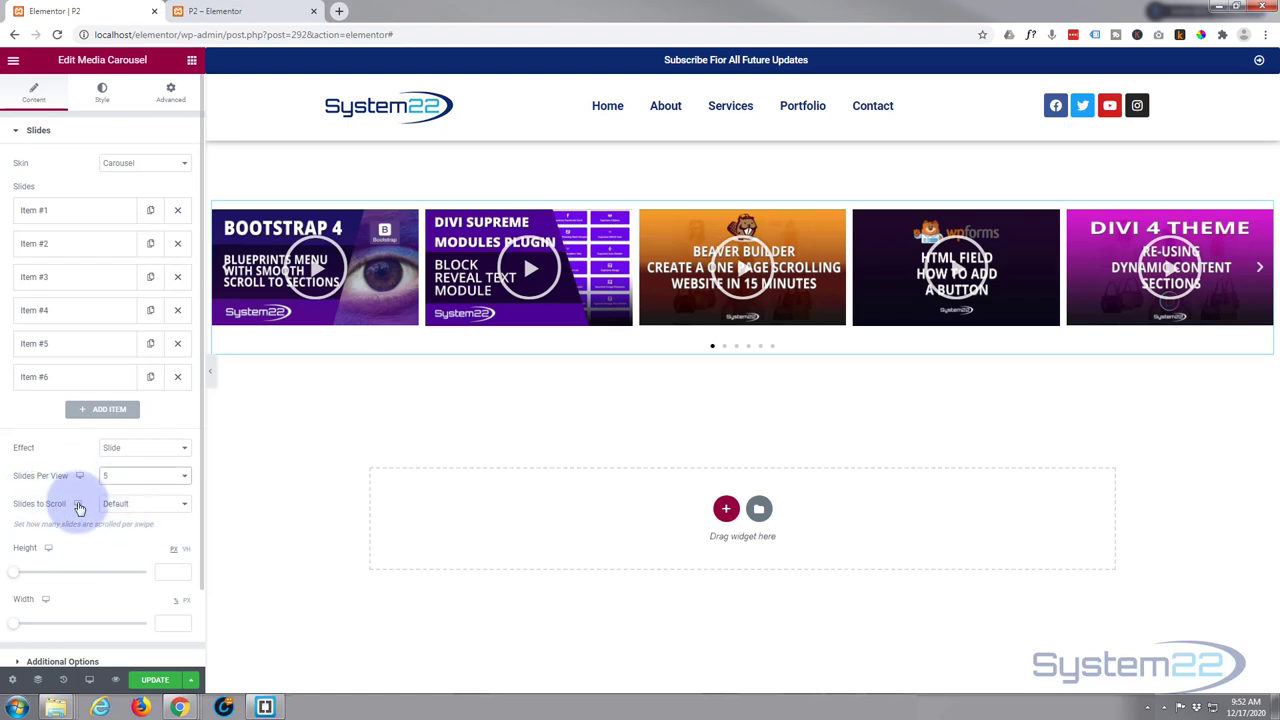
{"action": "left_click", "coordinate": [127, 507]}
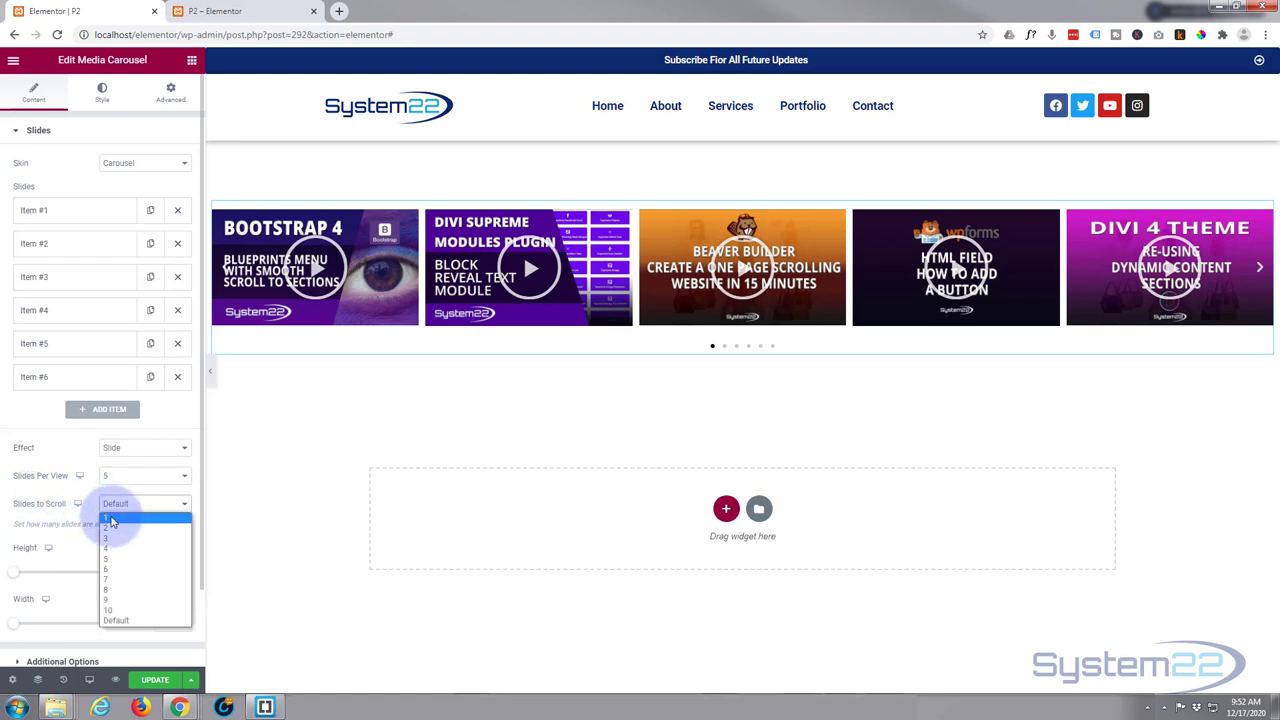
{"action": "left_click", "coordinate": [109, 519]}
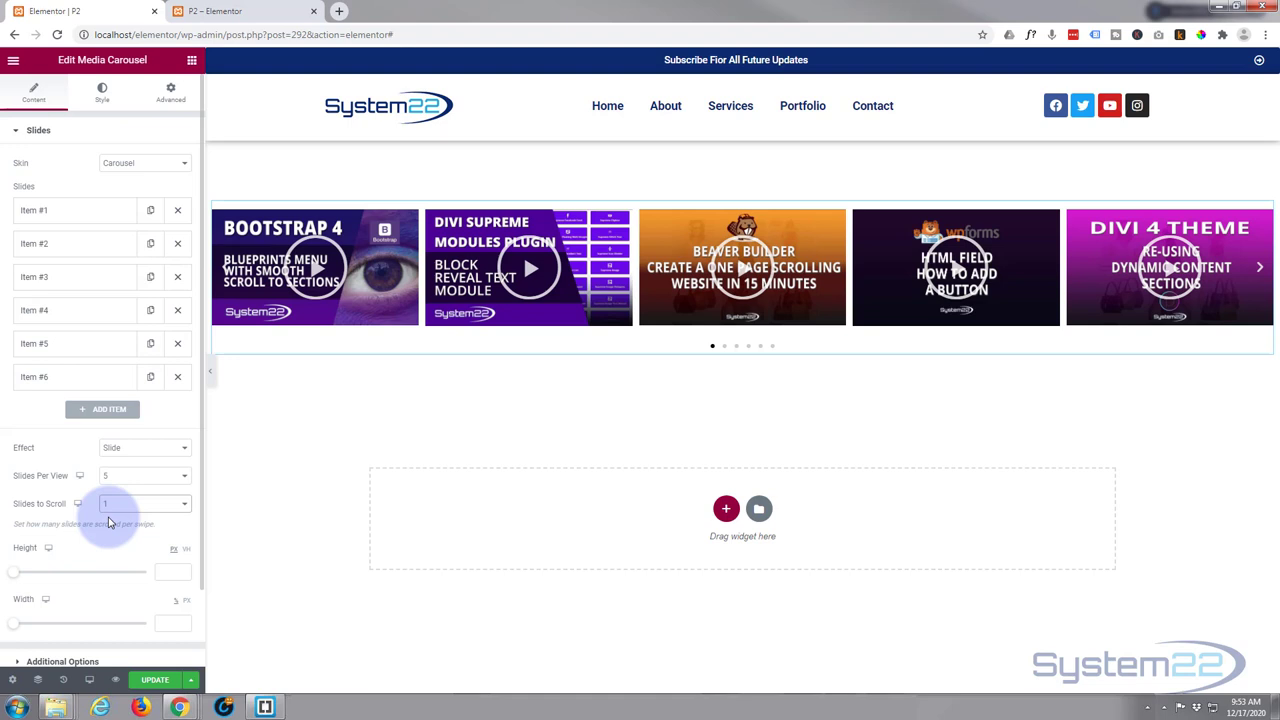
In Style > Navigation, set the Arrows Size slider to 0
{"action": "left_click", "coordinate": [103, 94]}
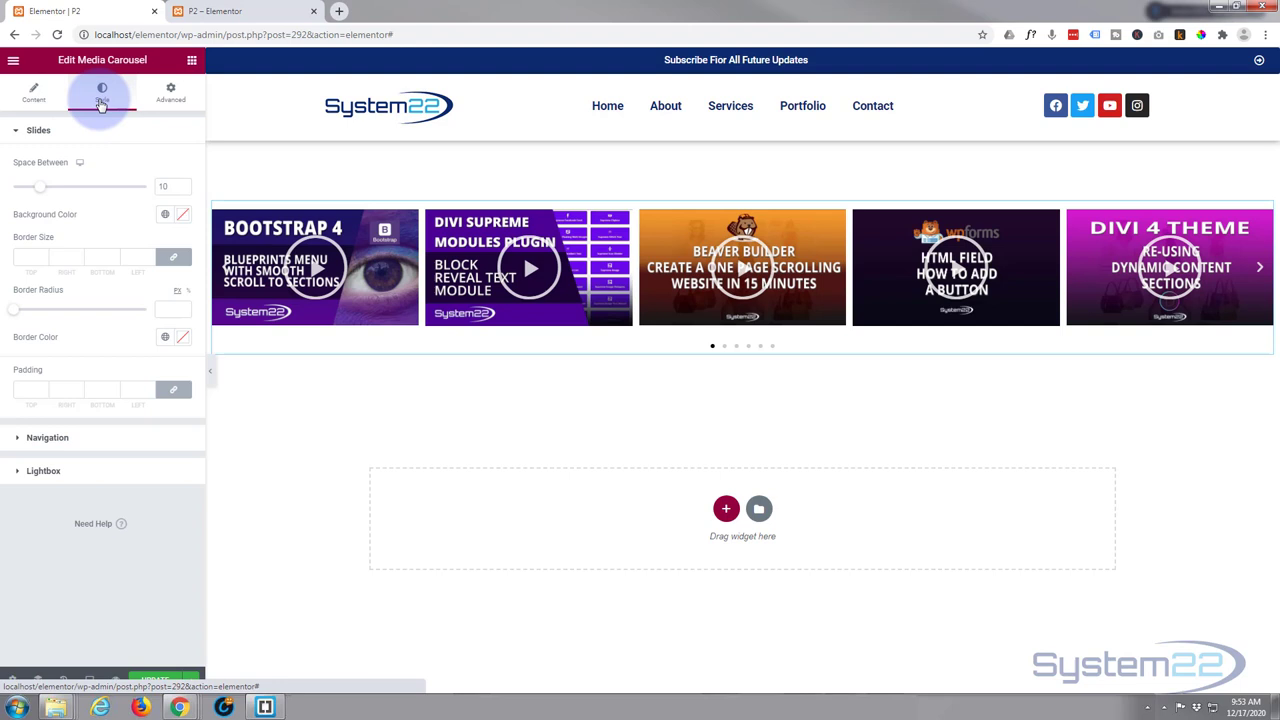
{"action": "left_click", "coordinate": [19, 441]}
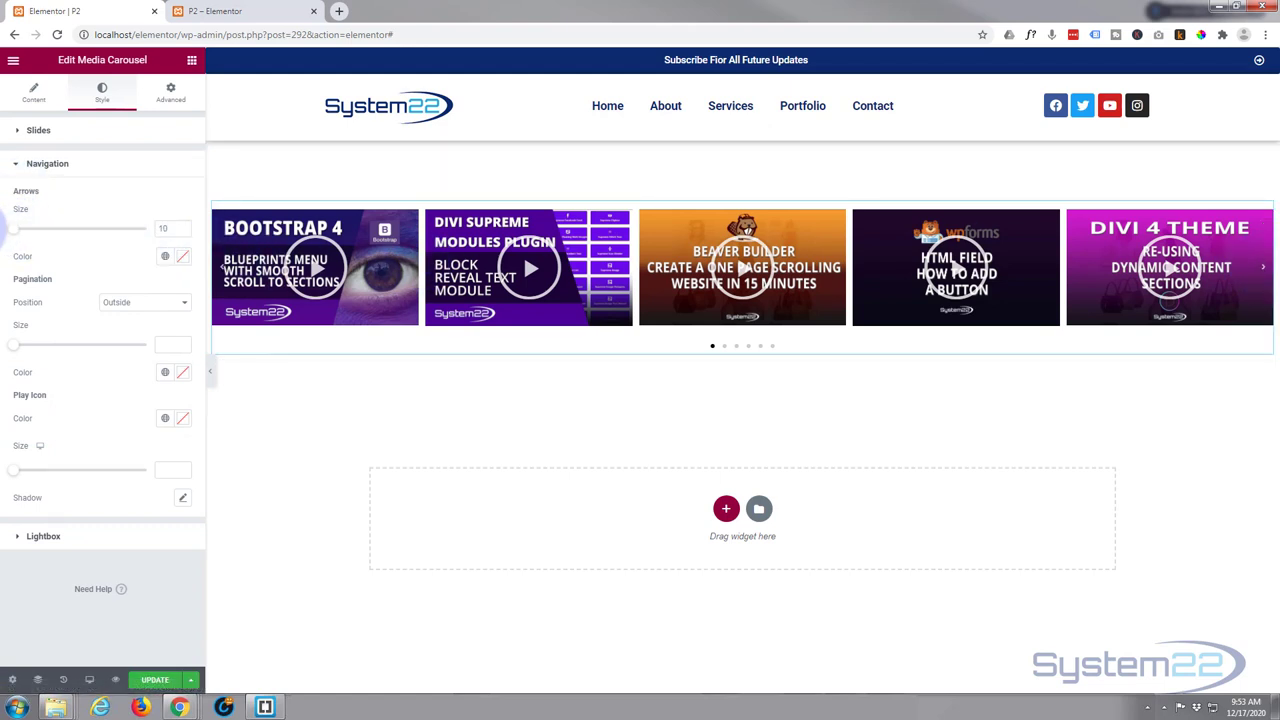
{"action": "left_click_drag", "start_coordinate": [29, 234], "coordinate": [138, 231]}
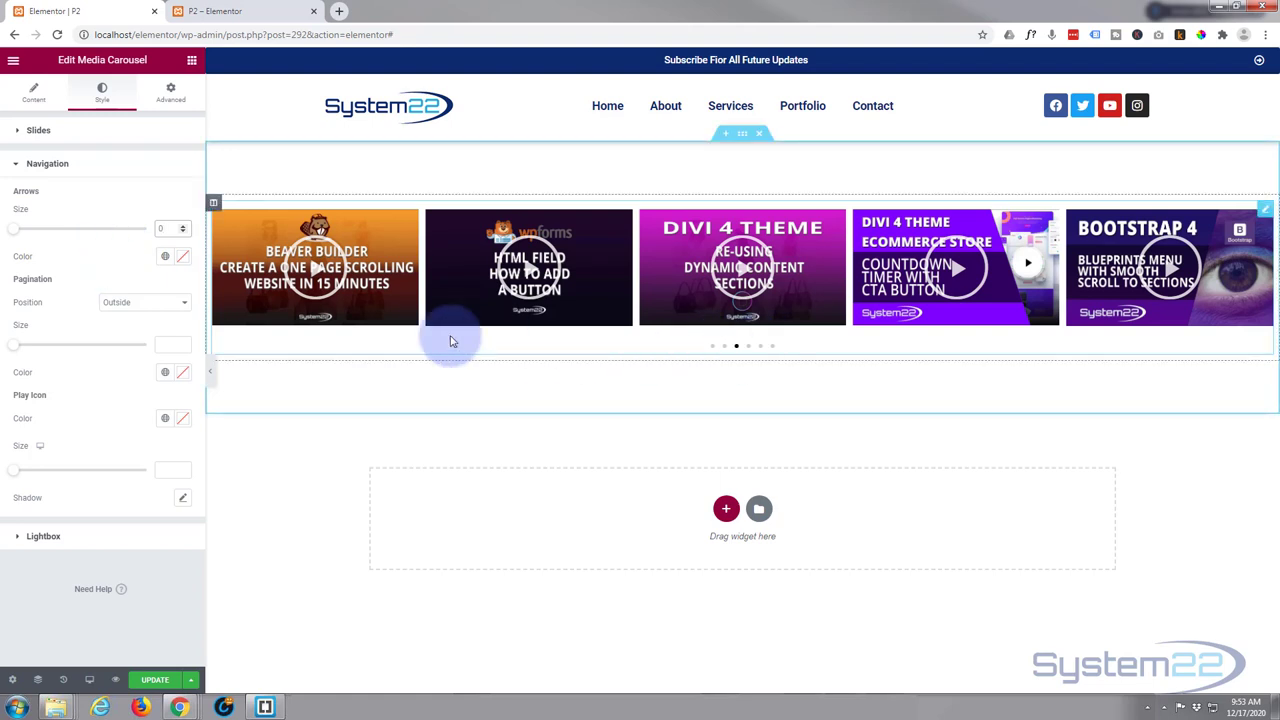
Set the Arrows Color to white (#FFFFFF) in the color picker
{"action": "left_click", "coordinate": [183, 259]}
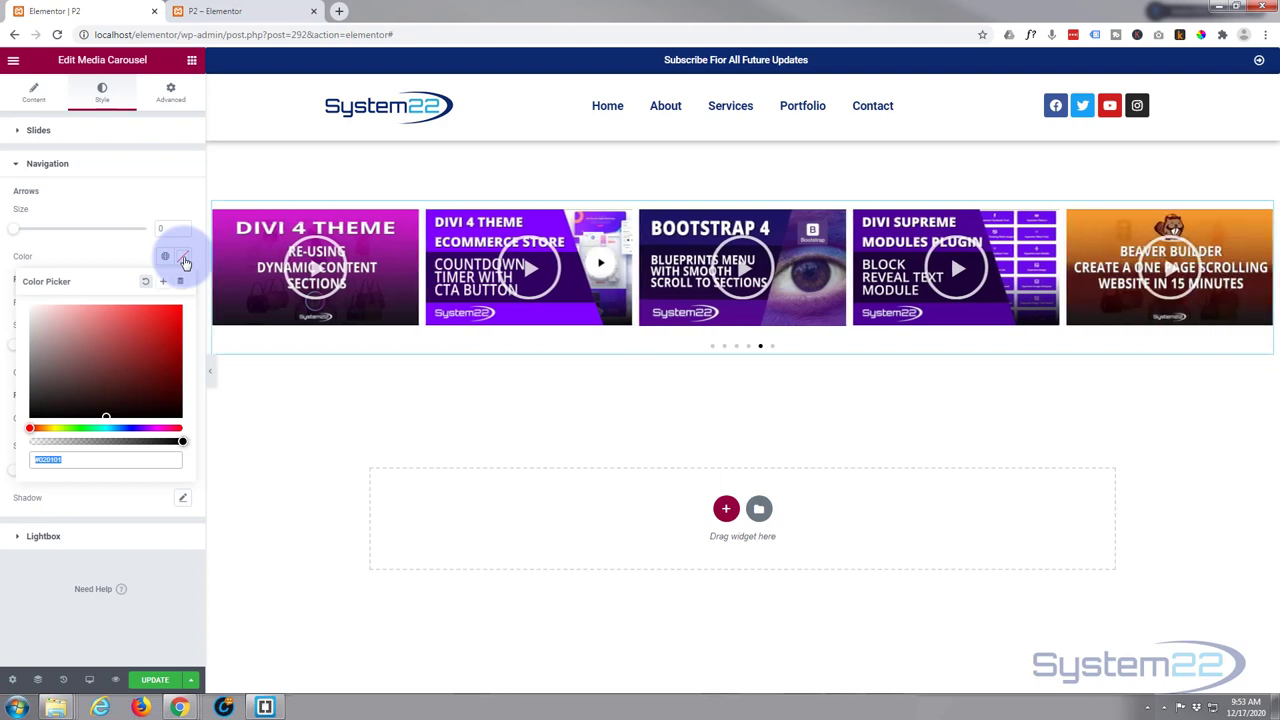
{"action": "left_click_drag", "start_coordinate": [37, 306], "coordinate": [24, 303]}
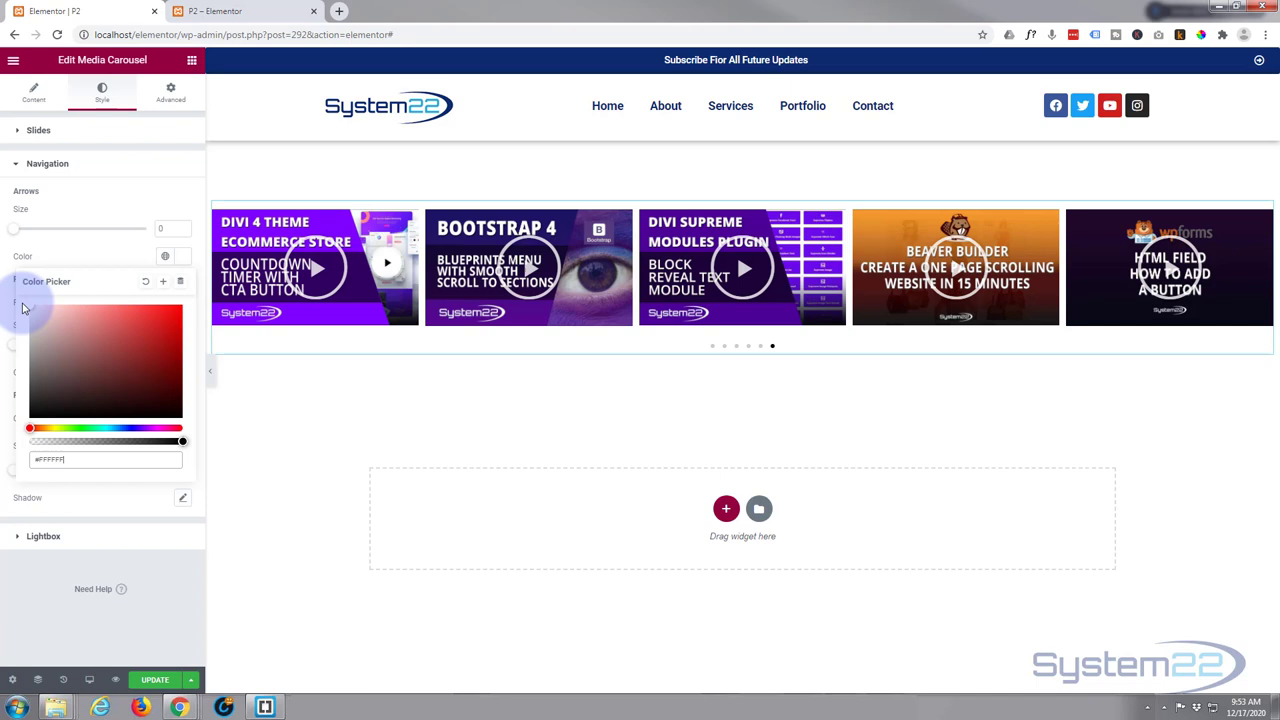
{"action": "left_click", "coordinate": [171, 448]}
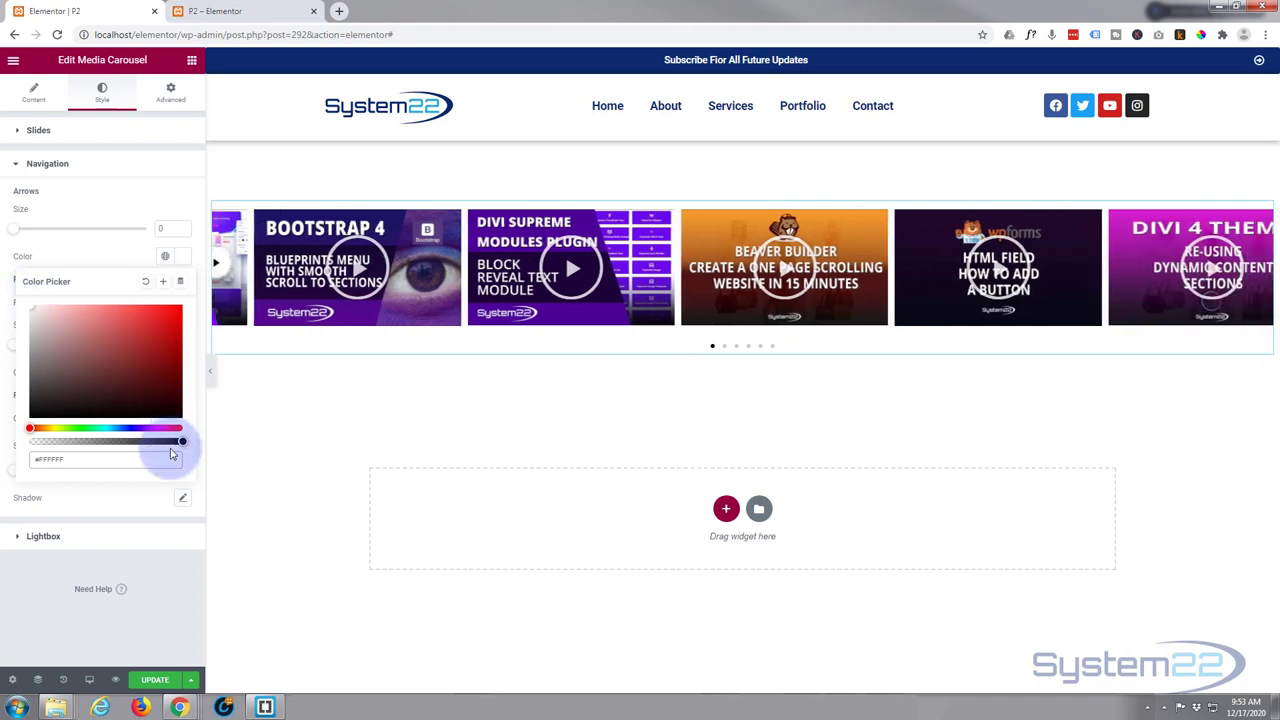
{"action": "left_click", "coordinate": [31, 309]}
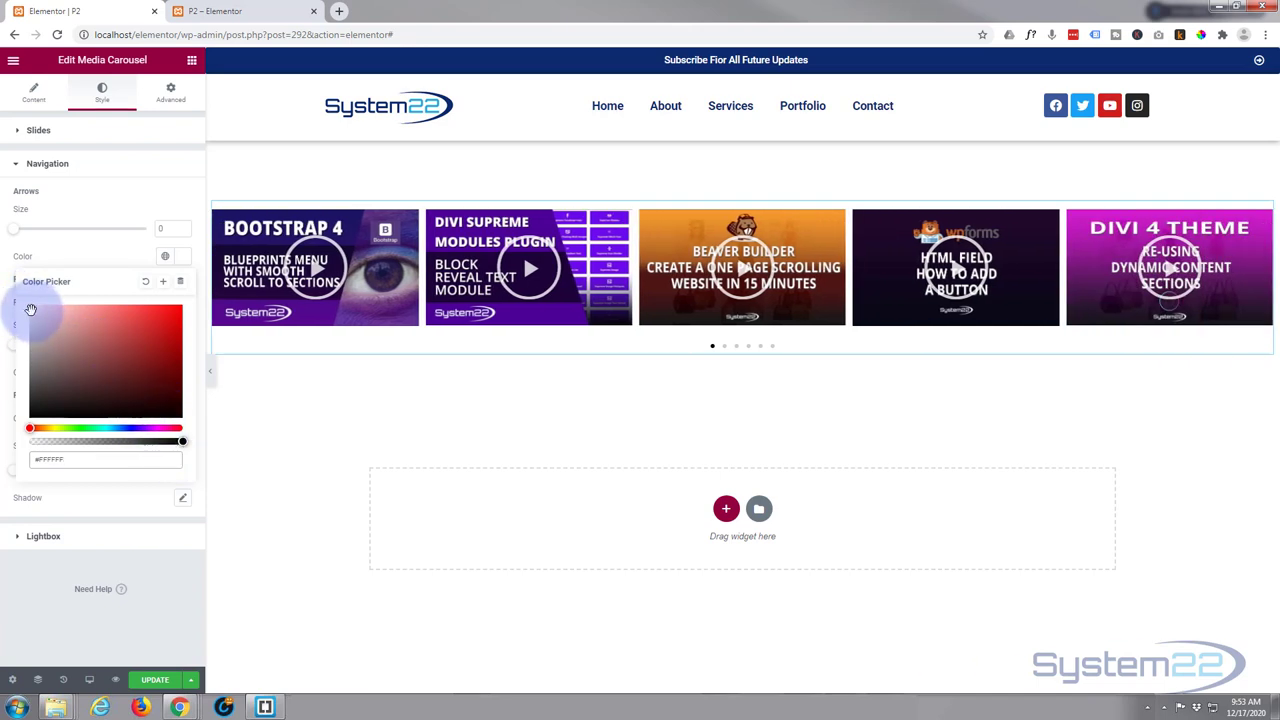
{"action": "left_click", "coordinate": [184, 441]}
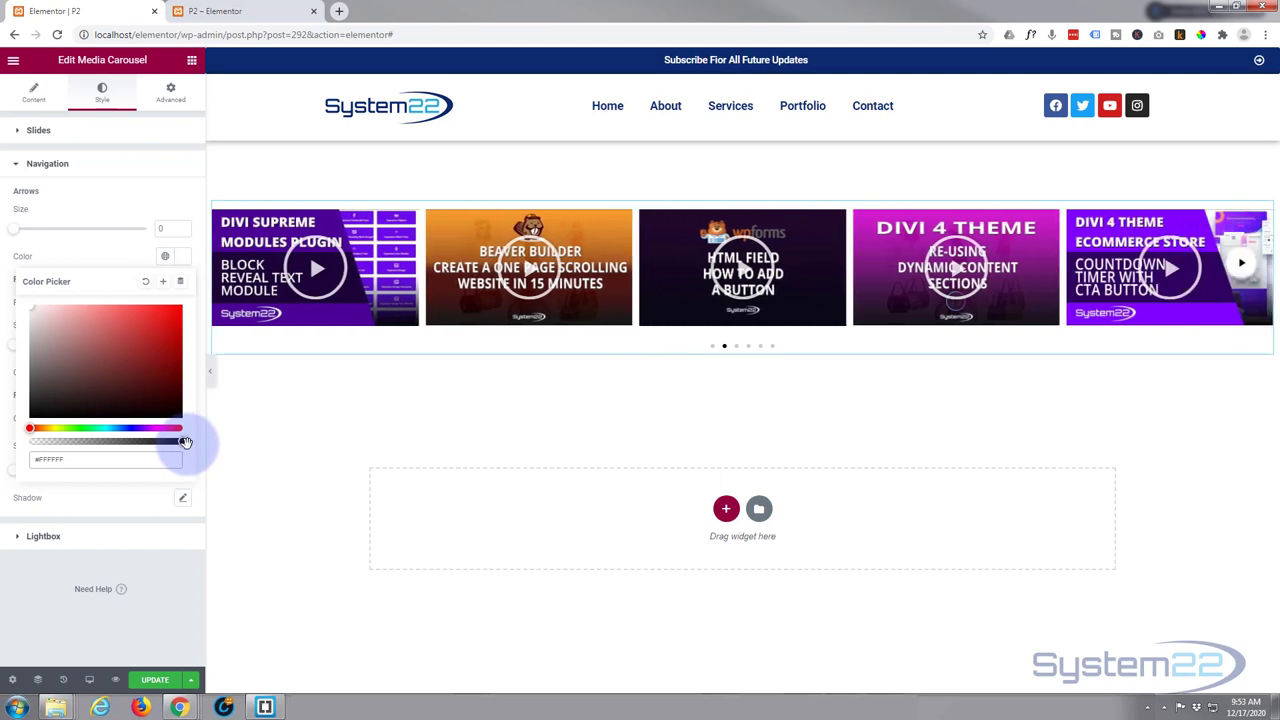
{"action": "left_click_drag", "start_coordinate": [185, 443], "coordinate": [182, 444]}
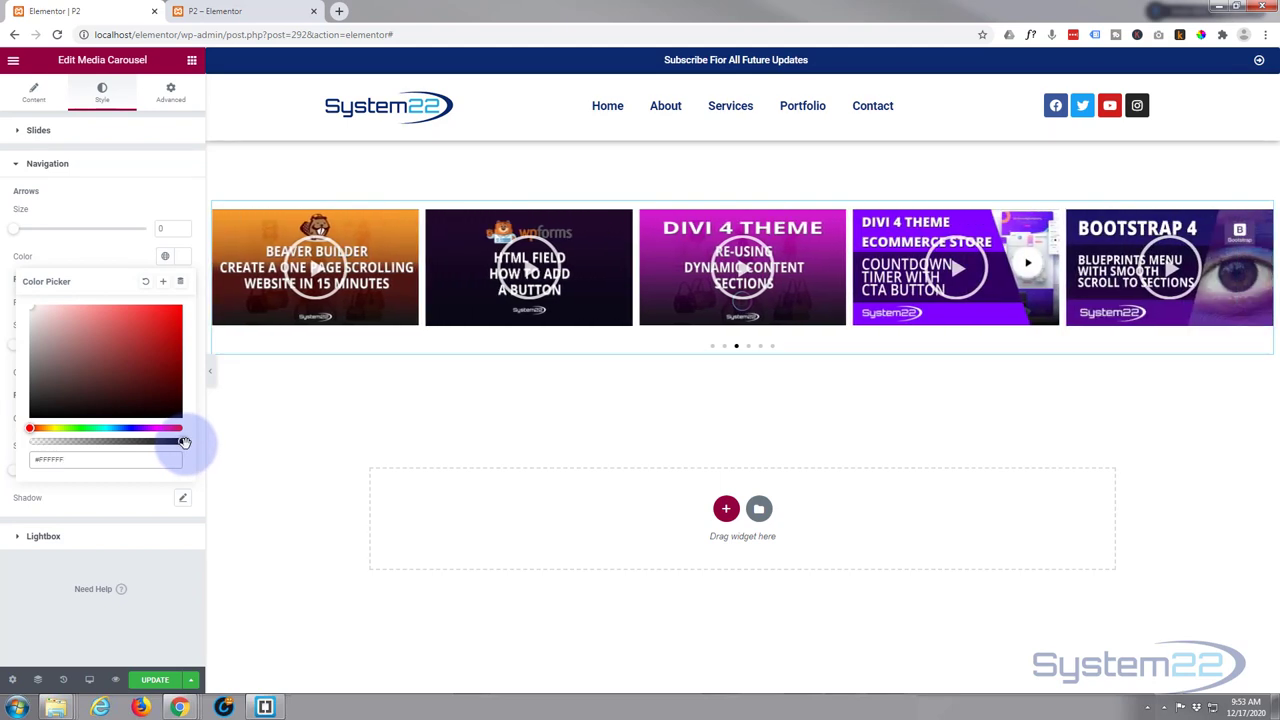
{"action": "left_click", "coordinate": [73, 251]}
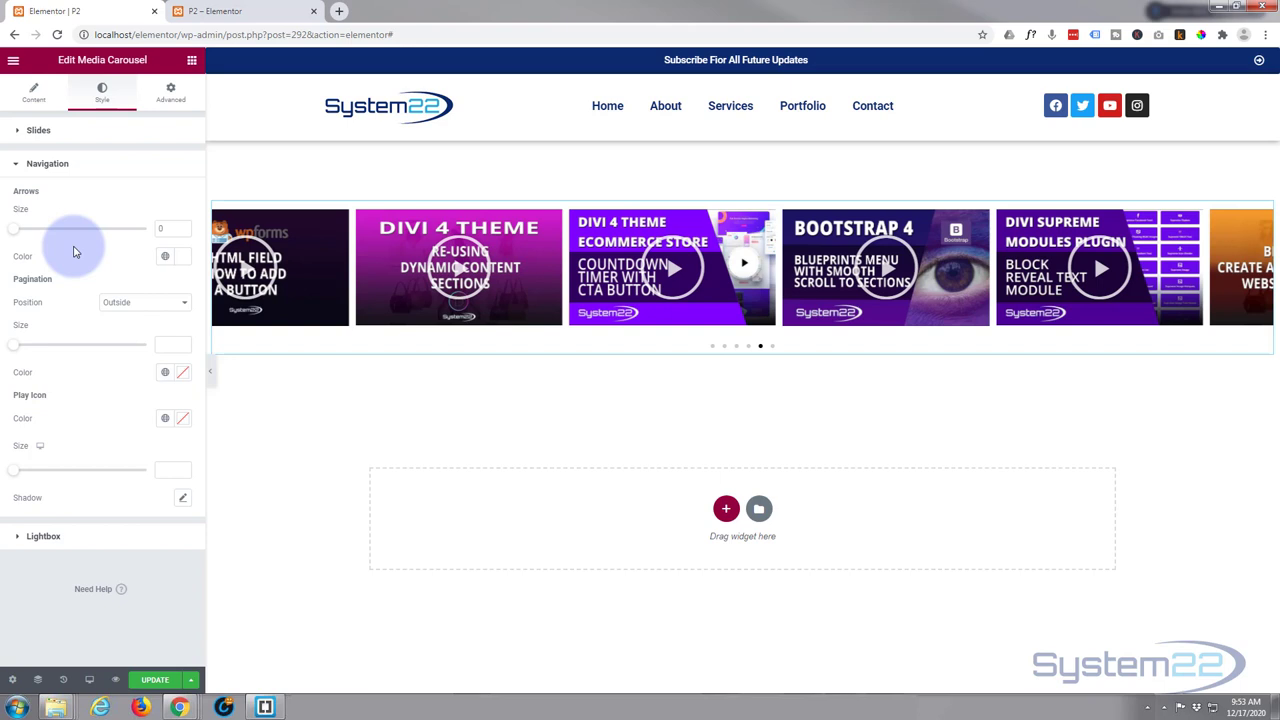
Set the Pagination Size to 5 and the Pagination Color to white (#FFFFFF)
{"action": "left_click", "coordinate": [13, 345]}
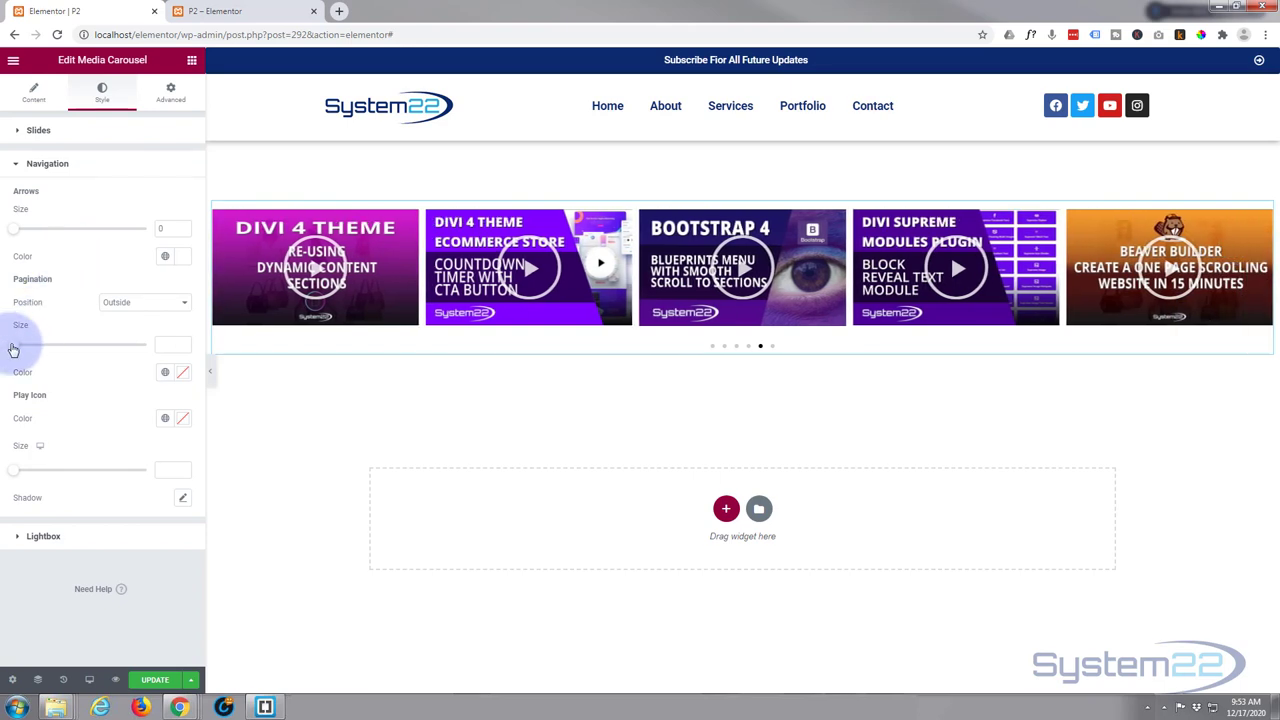
{"action": "left_click_drag", "start_coordinate": [17, 348], "coordinate": [47, 351]}
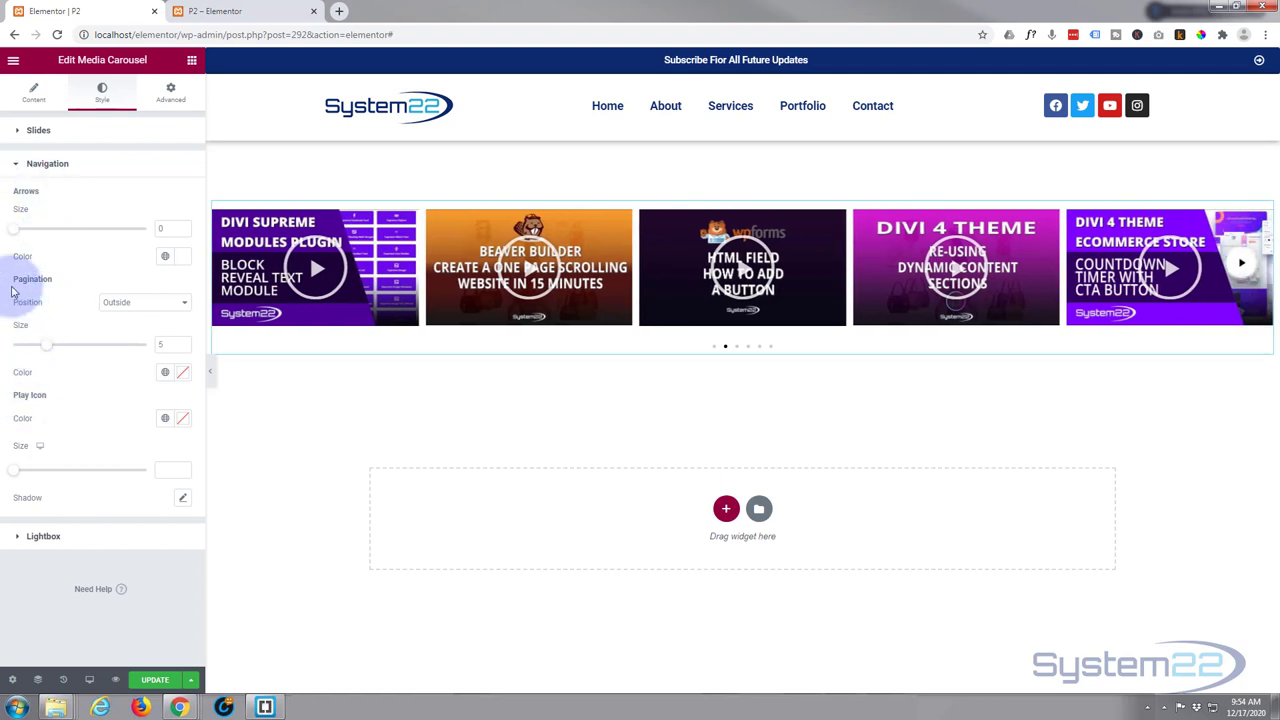
{"action": "left_click", "coordinate": [182, 375]}
{"action": "left_click", "coordinate": [29, 424]}
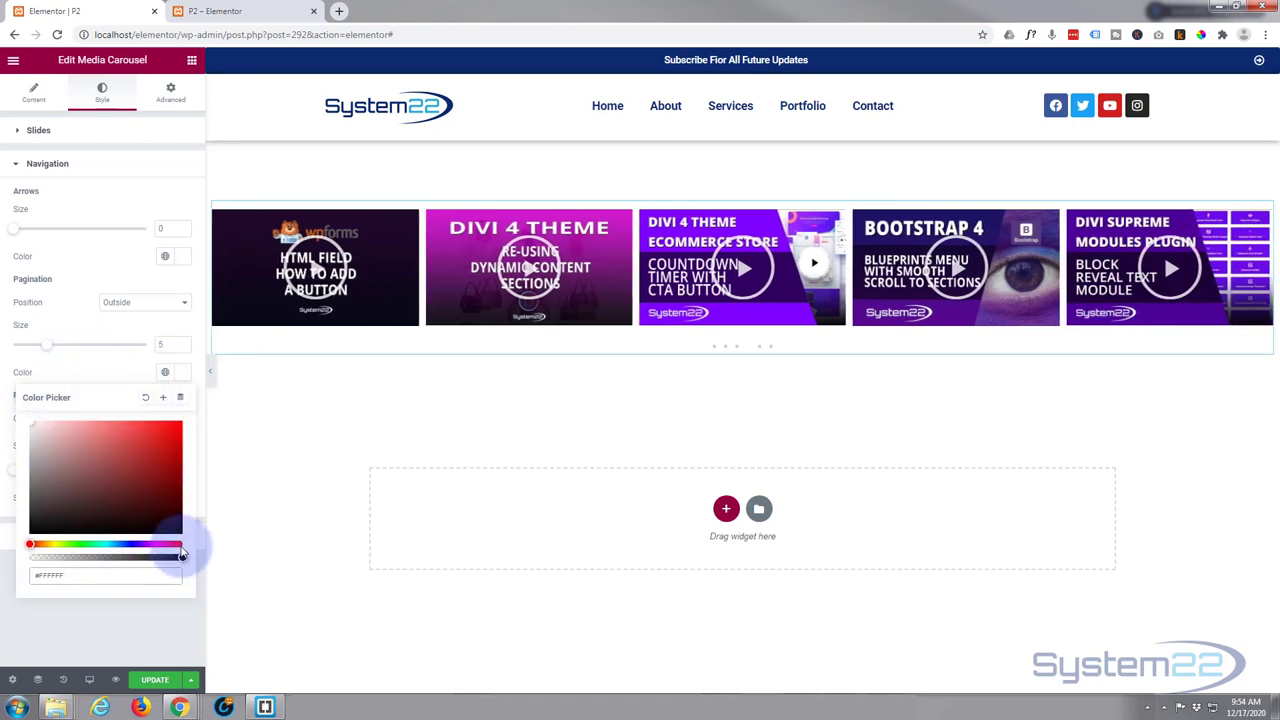
{"action": "left_click", "coordinate": [97, 354]}
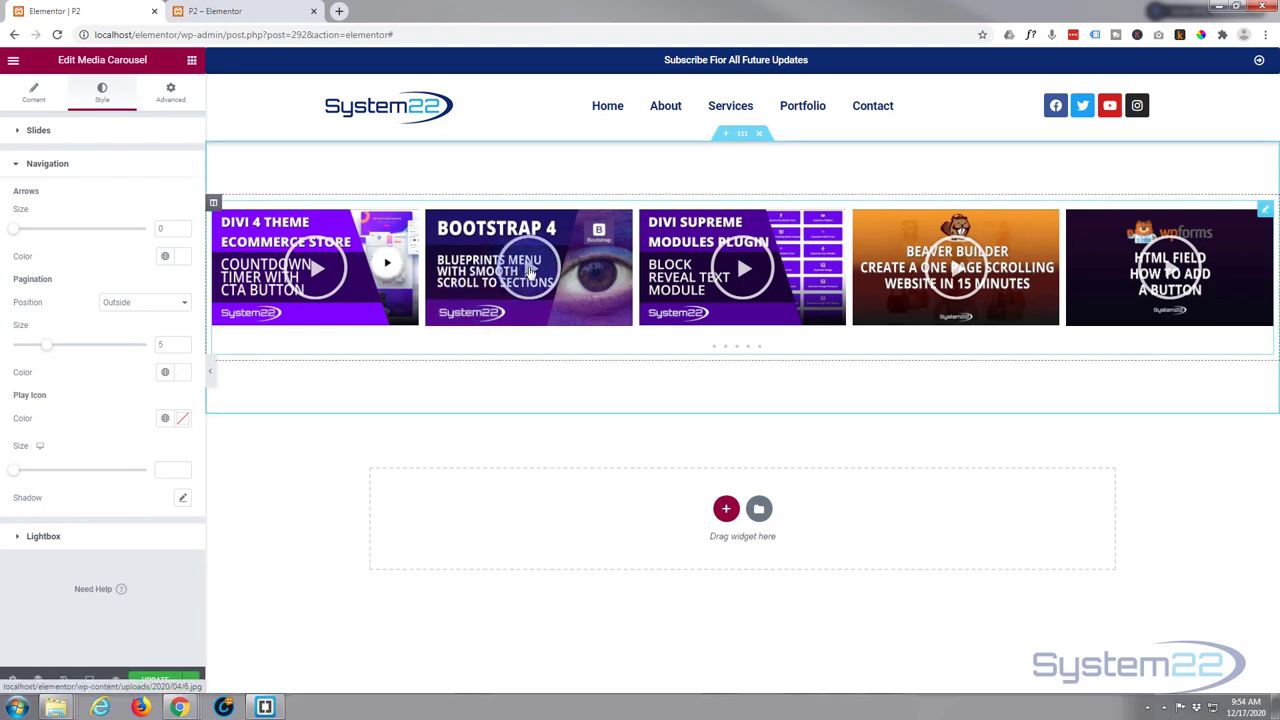
{"action": "left_click", "coordinate": [530, 273]}
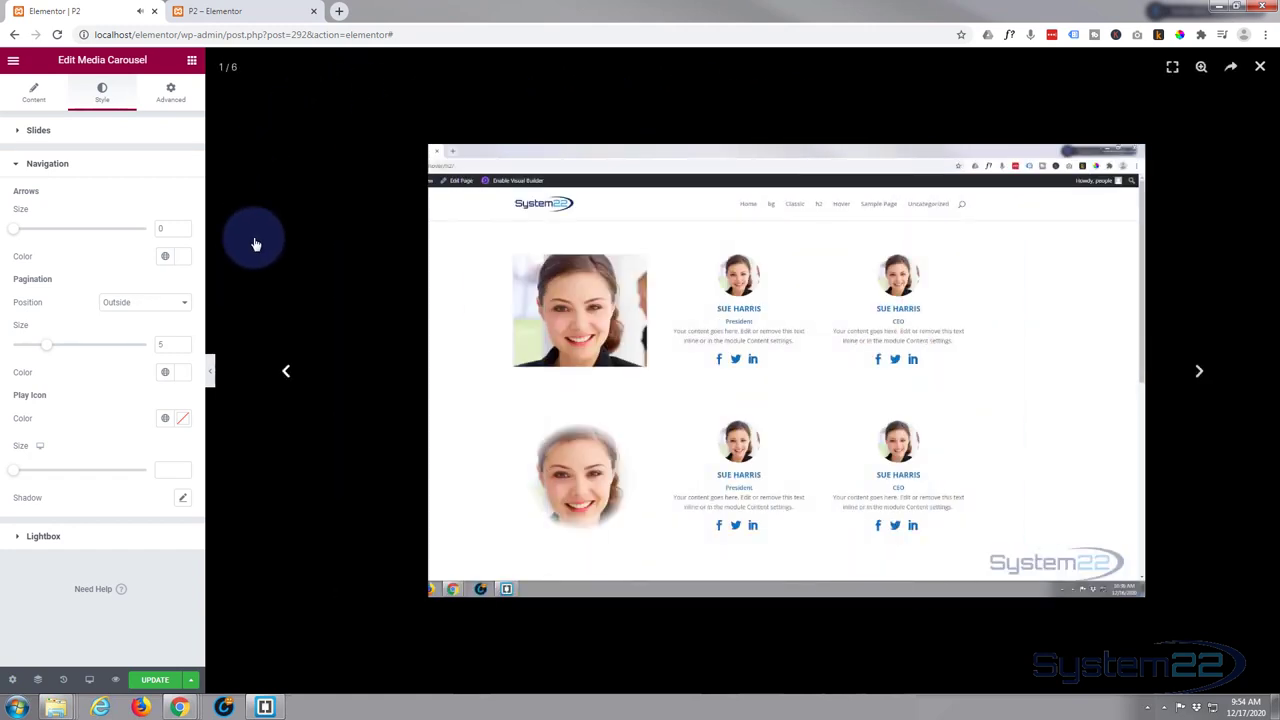
{"action": "left_click", "coordinate": [1259, 66]}
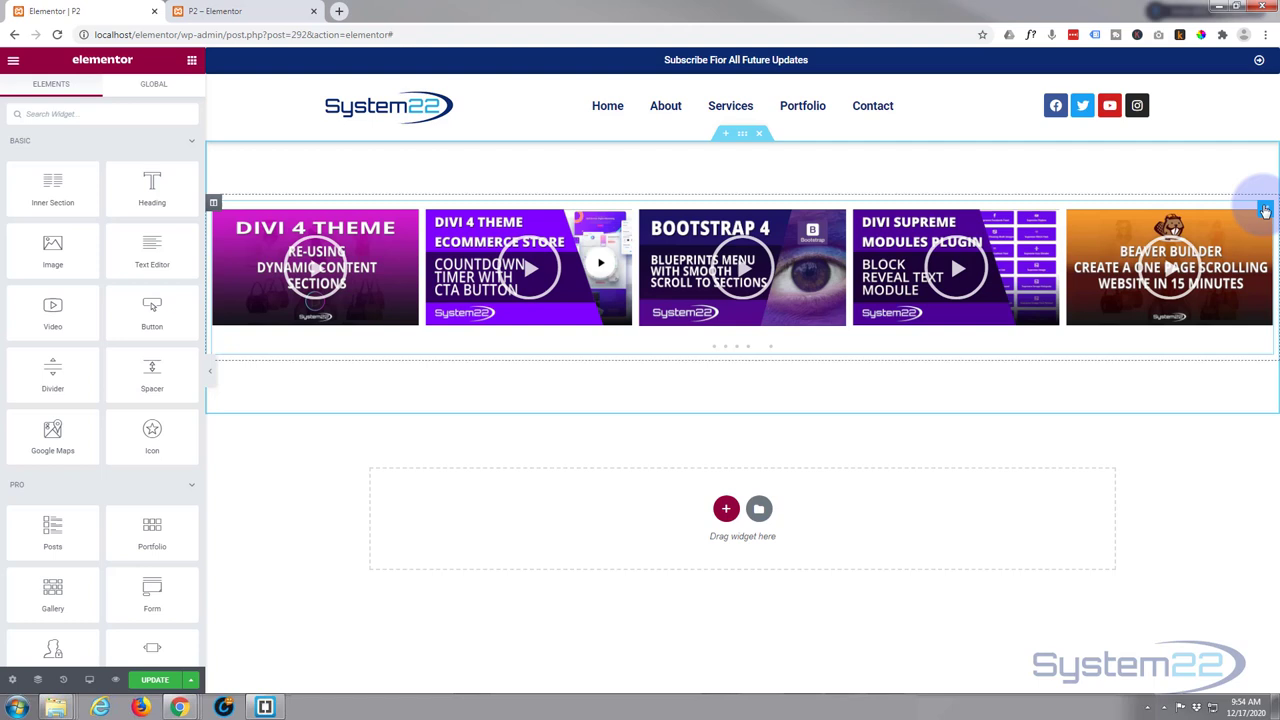
{"action": "left_click", "coordinate": [1264, 210]}
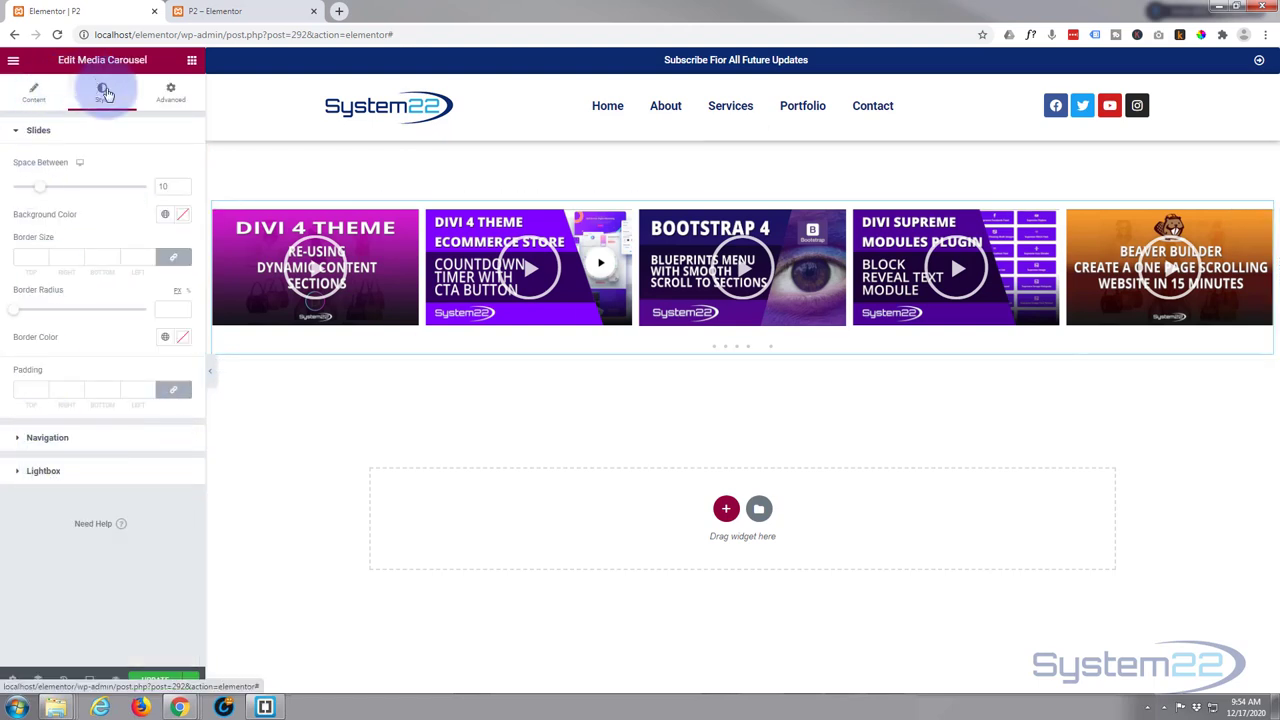
Set the lightbox Video Width to 50 and its color to semi-transparent near-black #020101C2
{"action": "left_click", "coordinate": [49, 474]}
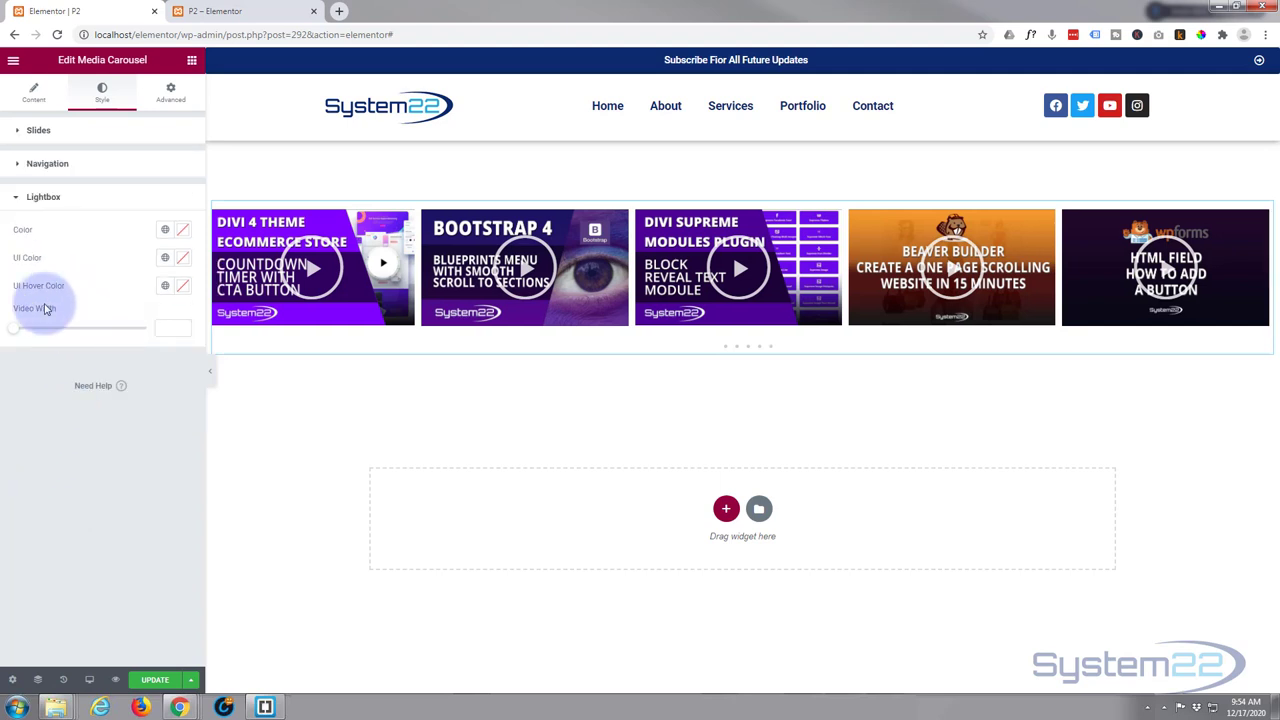
{"action": "mouse_move", "coordinate": [17, 330]}
{"action": "left_mouse_down"}
{"action": "mouse_move", "coordinate": [157, 332]}
{"action": "mouse_move", "coordinate": [12, 332]}
{"action": "left_mouse_up"}
{"action": "double_click", "coordinate": [164, 327]}
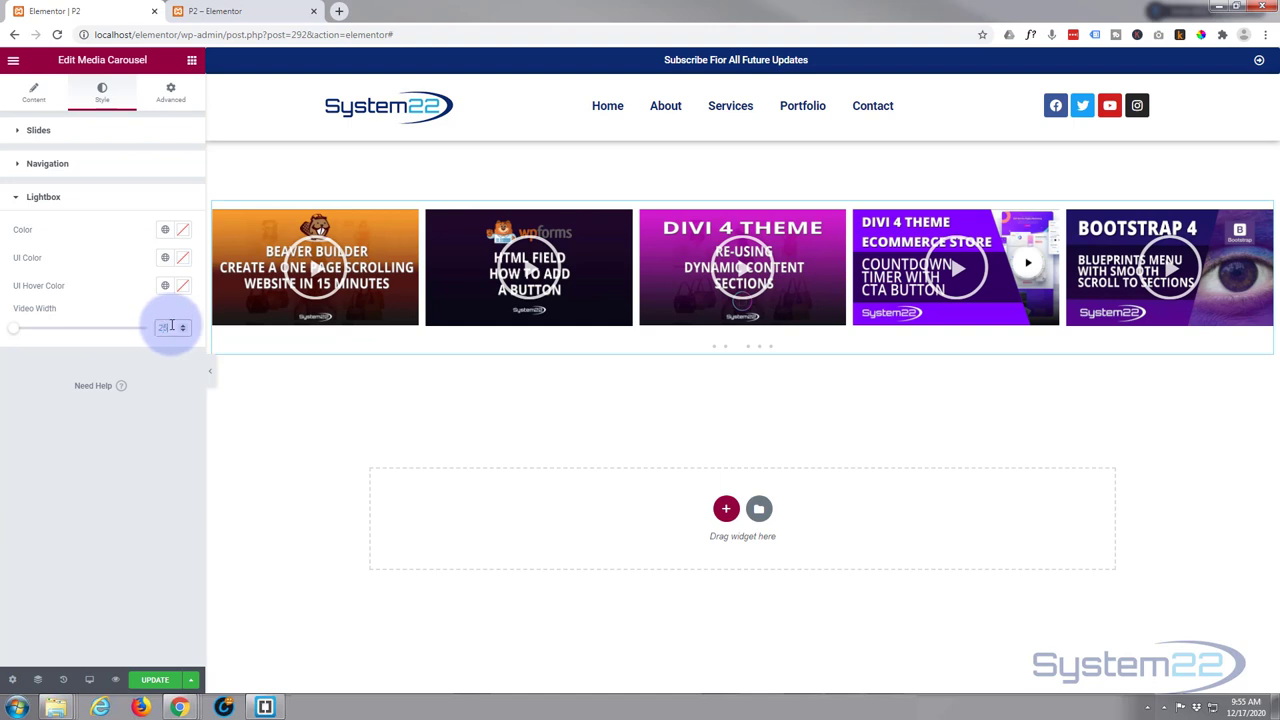
{"action": "left_click_drag", "start_coordinate": [172, 326], "coordinate": [158, 328]}
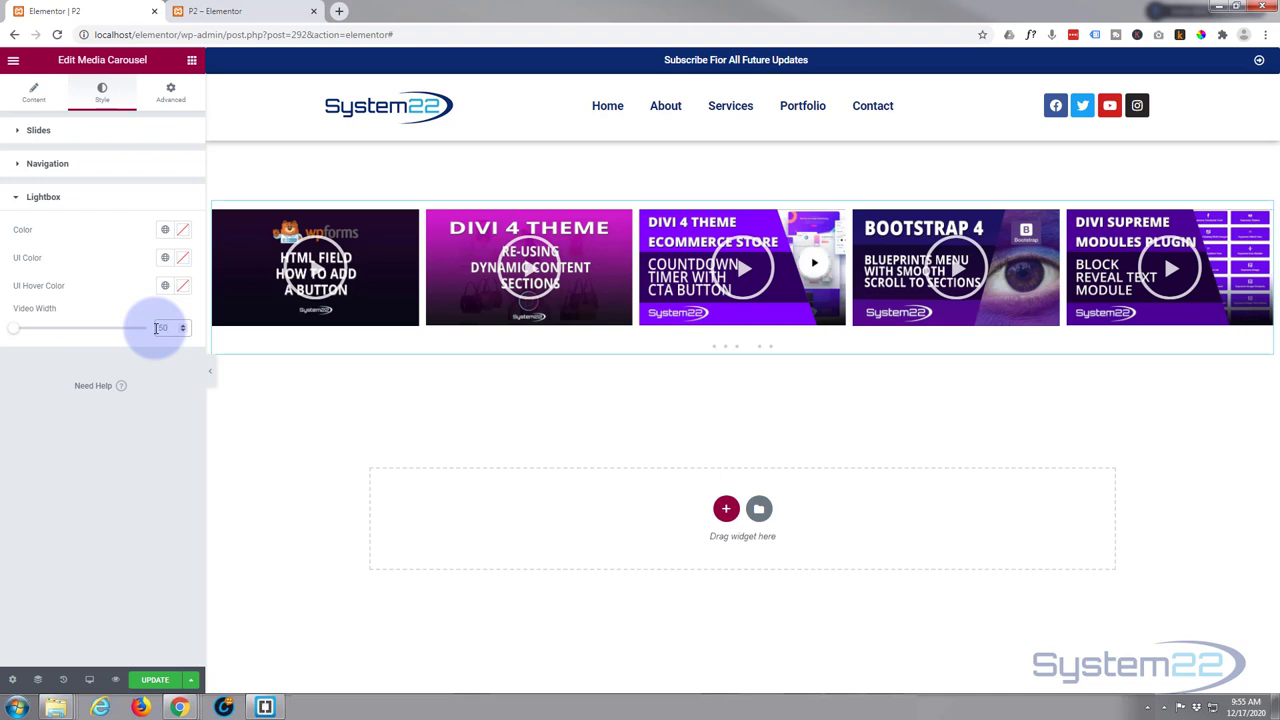
{"action": "left_click", "coordinate": [107, 297]}
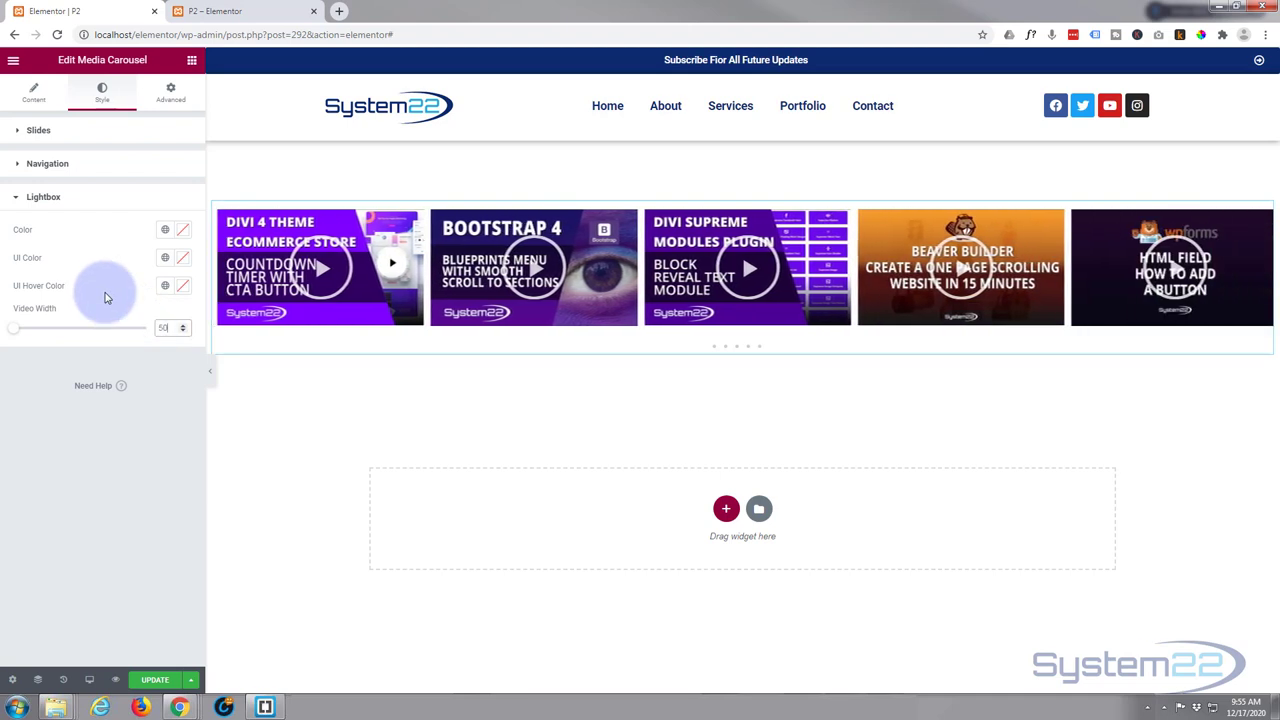
{"action": "left_click", "coordinate": [184, 233]}
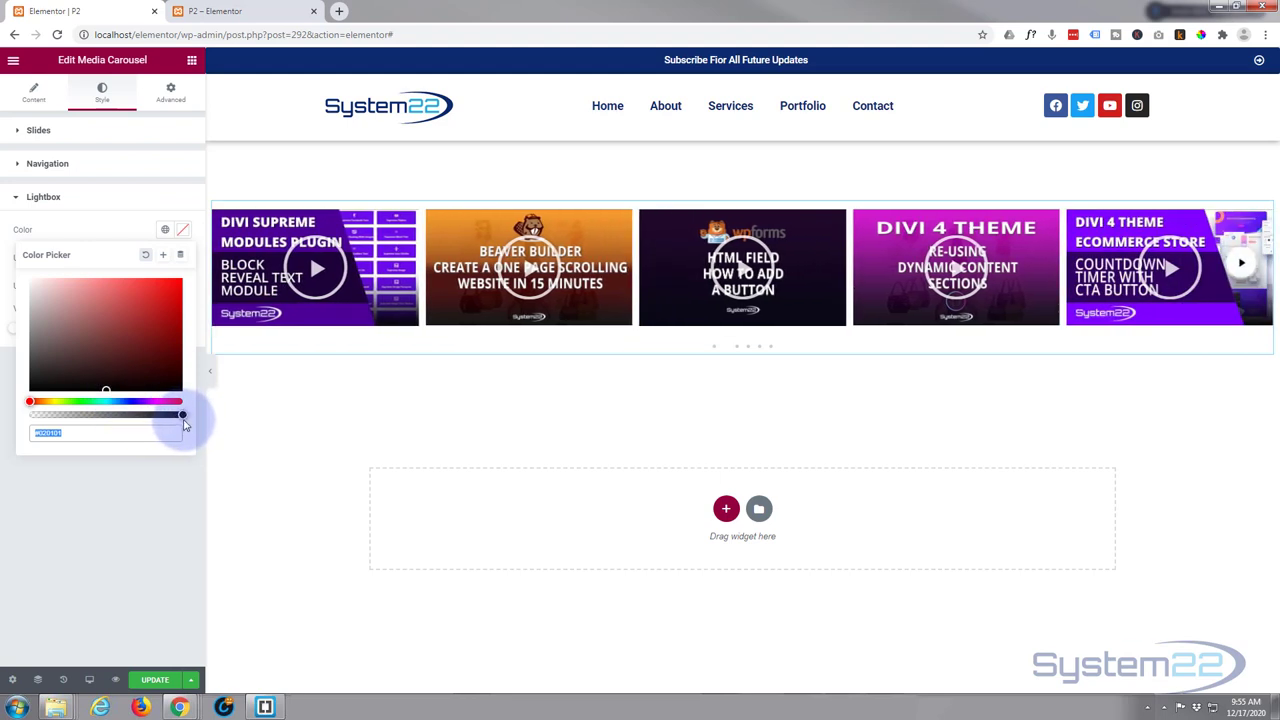
{"action": "left_click_drag", "start_coordinate": [181, 416], "coordinate": [145, 417]}
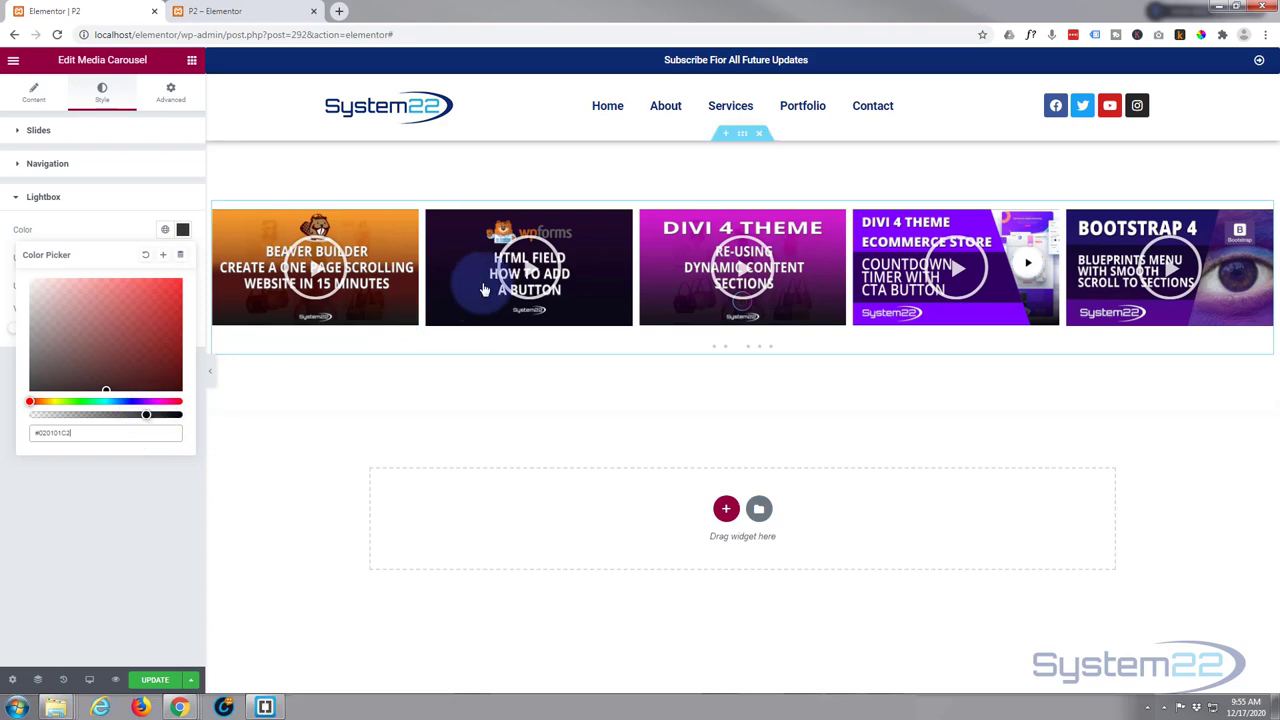
Play one carousel video to check the restyled lightbox, then close it
{"action": "left_click", "coordinate": [530, 273]}
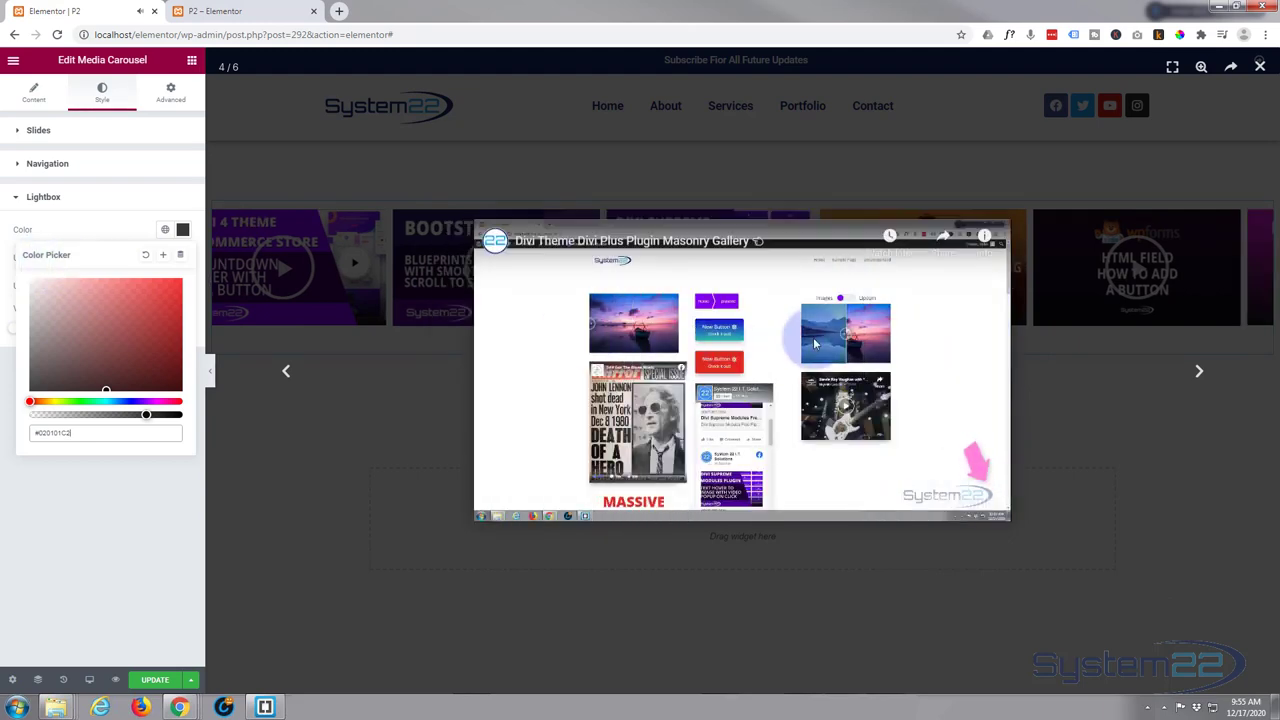
{"action": "left_click", "coordinate": [1259, 66]}
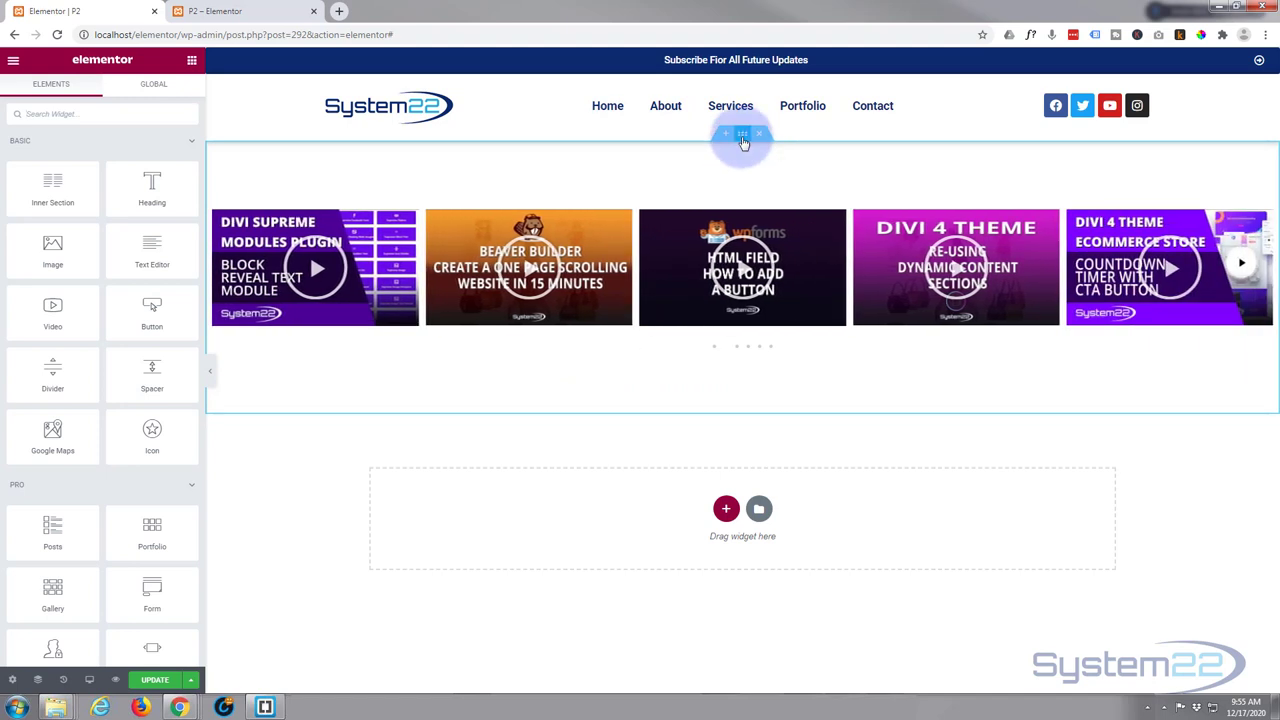
Give the carousel's section a gradient background whose first colour is blue-purple #5F5DE1
{"action": "left_click", "coordinate": [742, 135]}
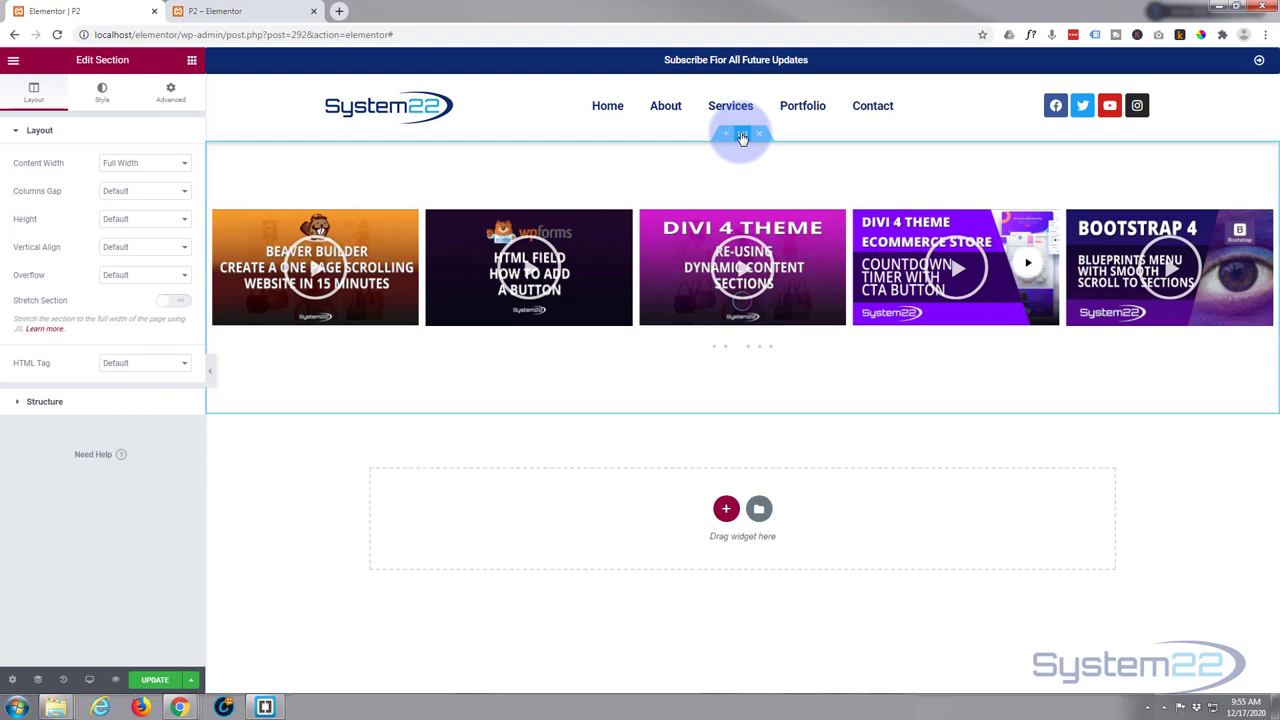
{"action": "left_click", "coordinate": [102, 95]}
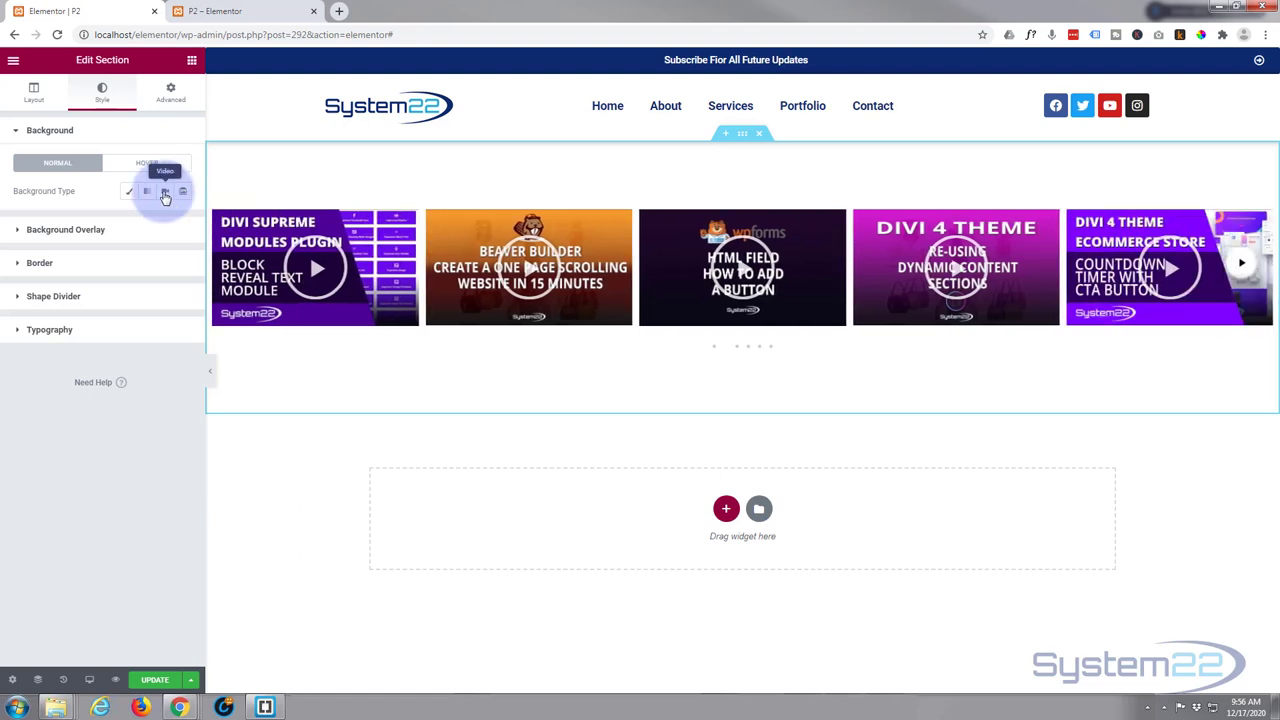
{"action": "left_click", "coordinate": [147, 193]}
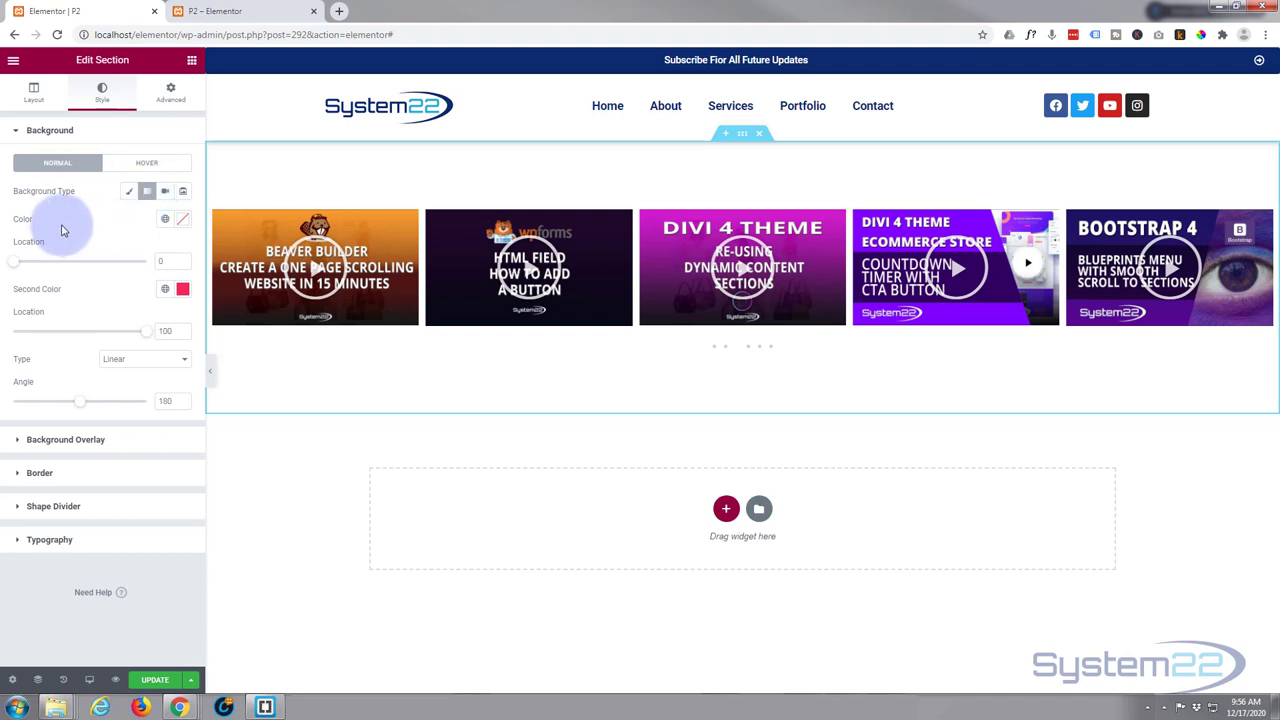
{"action": "left_click", "coordinate": [183, 222]}
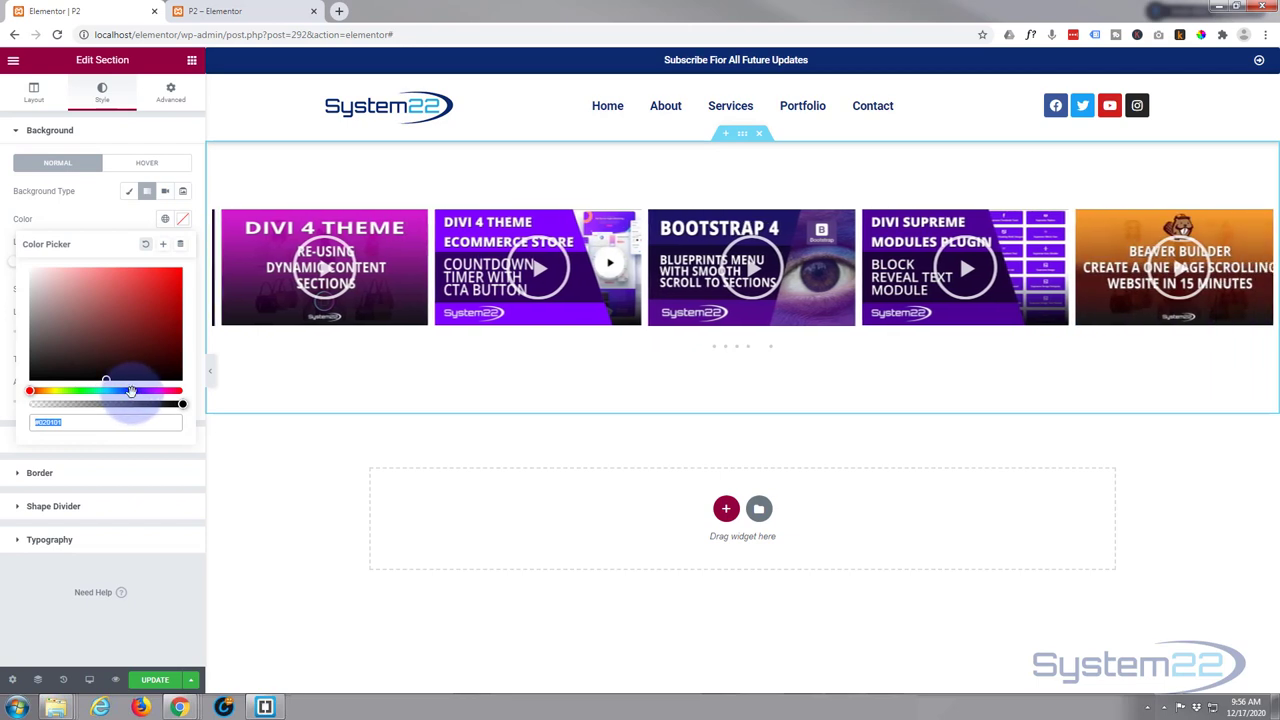
{"action": "left_click", "coordinate": [132, 390]}
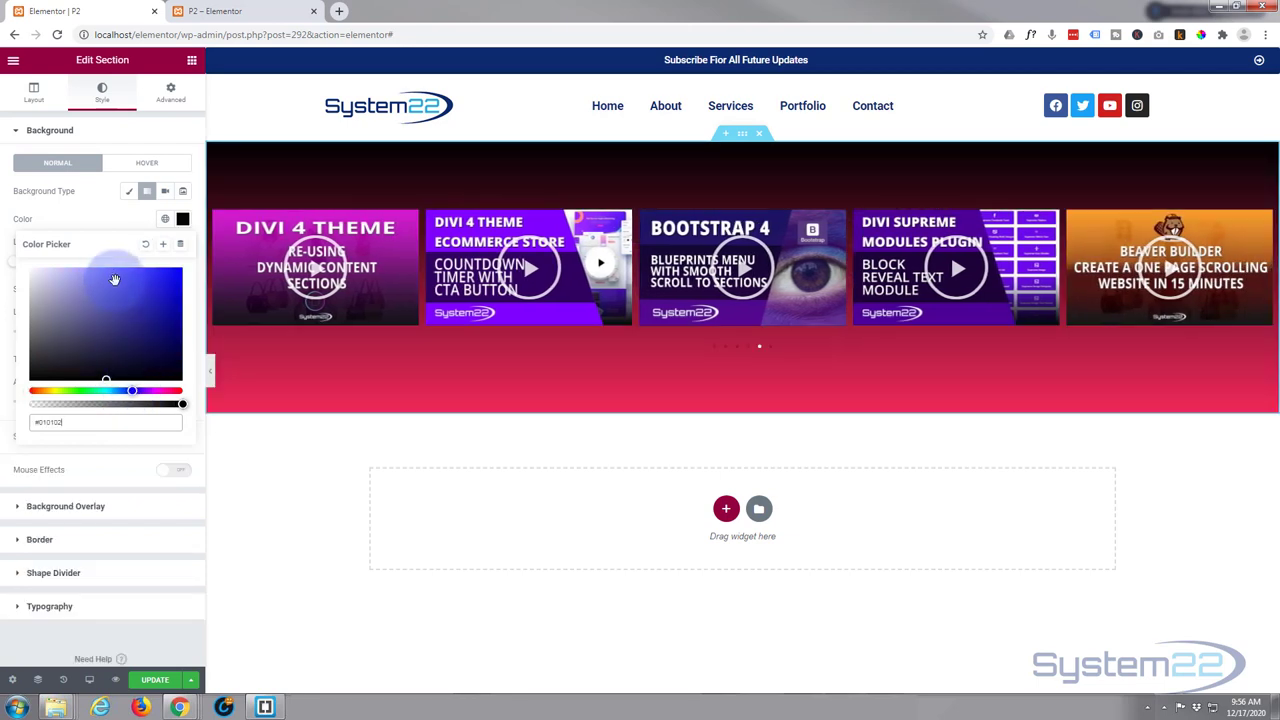
{"action": "left_click", "coordinate": [116, 284]}
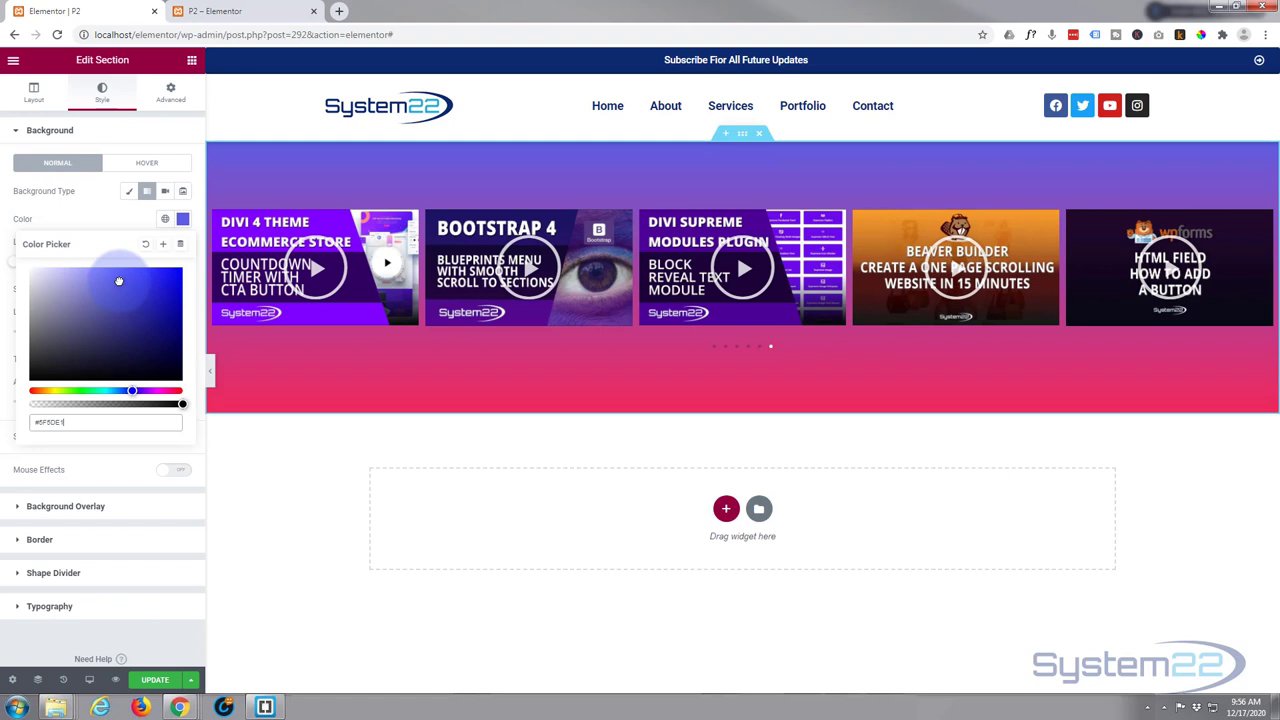
{"action": "left_click", "coordinate": [114, 220]}
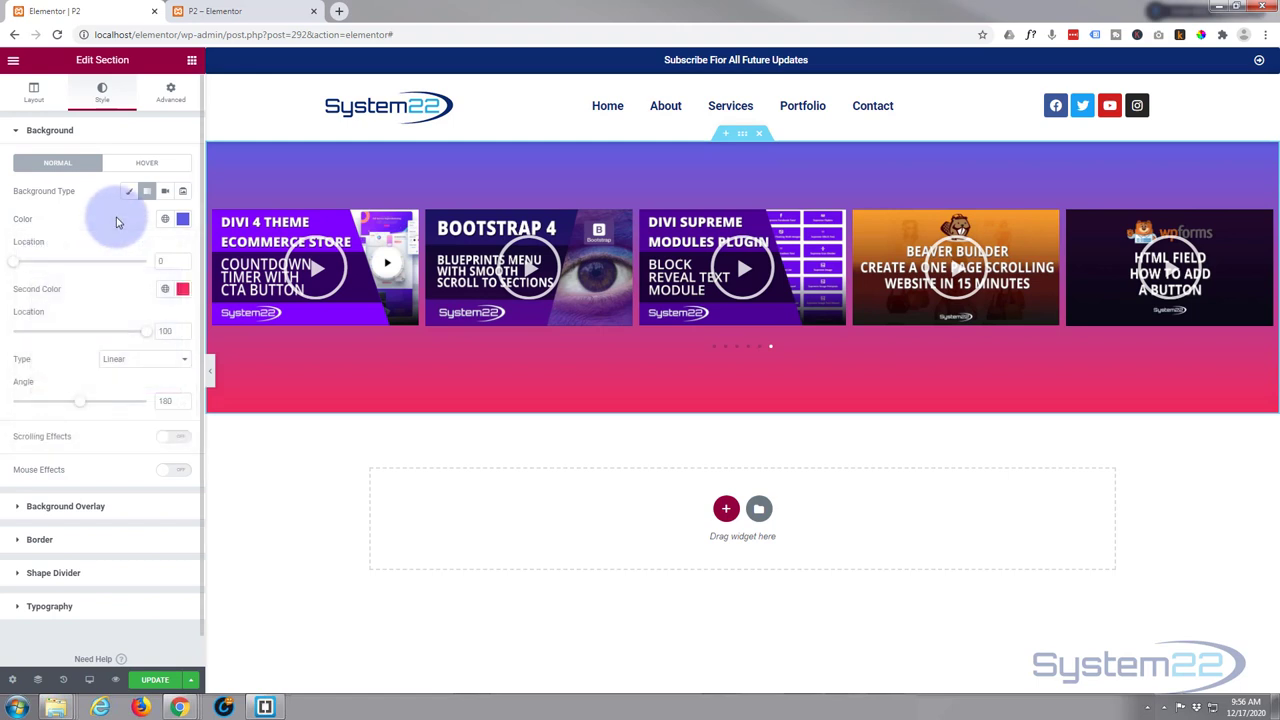
Set the gradient's second colour to a deep blue (#2C1A80) and save the page
{"action": "left_click", "coordinate": [183, 290]}
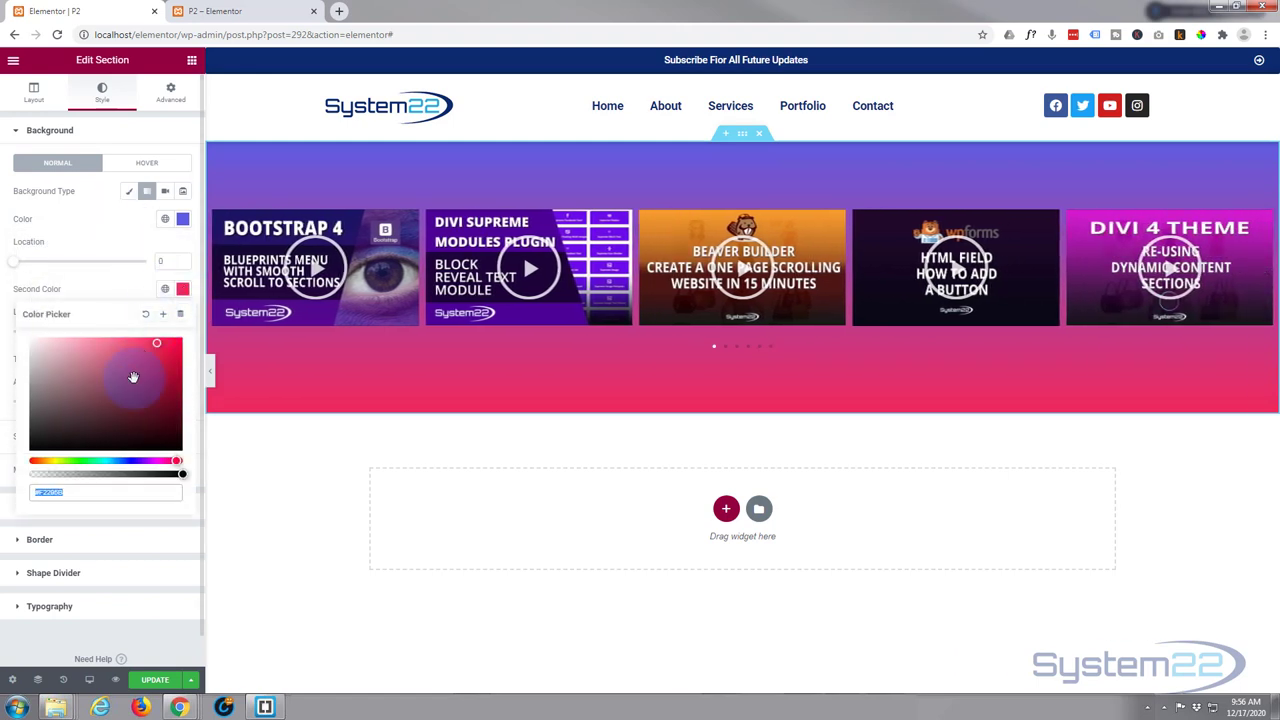
{"action": "left_click", "coordinate": [134, 462]}
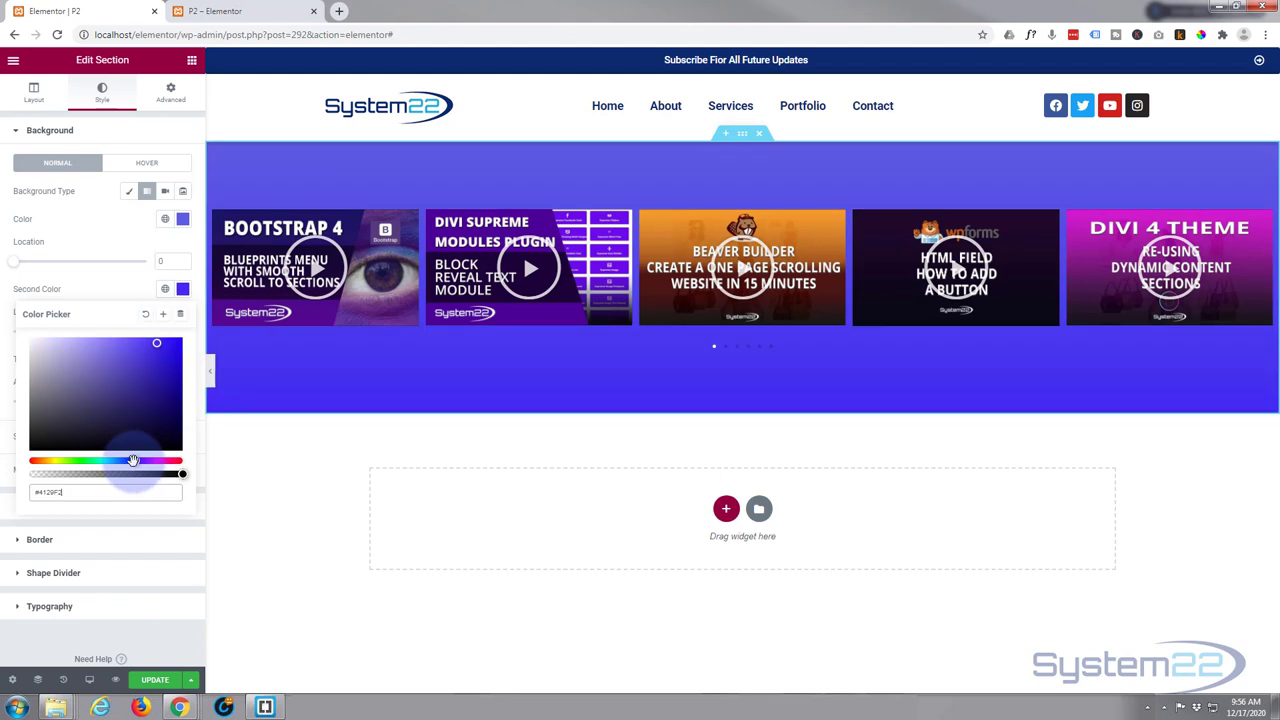
{"action": "left_click", "coordinate": [131, 409]}
{"action": "left_click", "coordinate": [130, 417]}
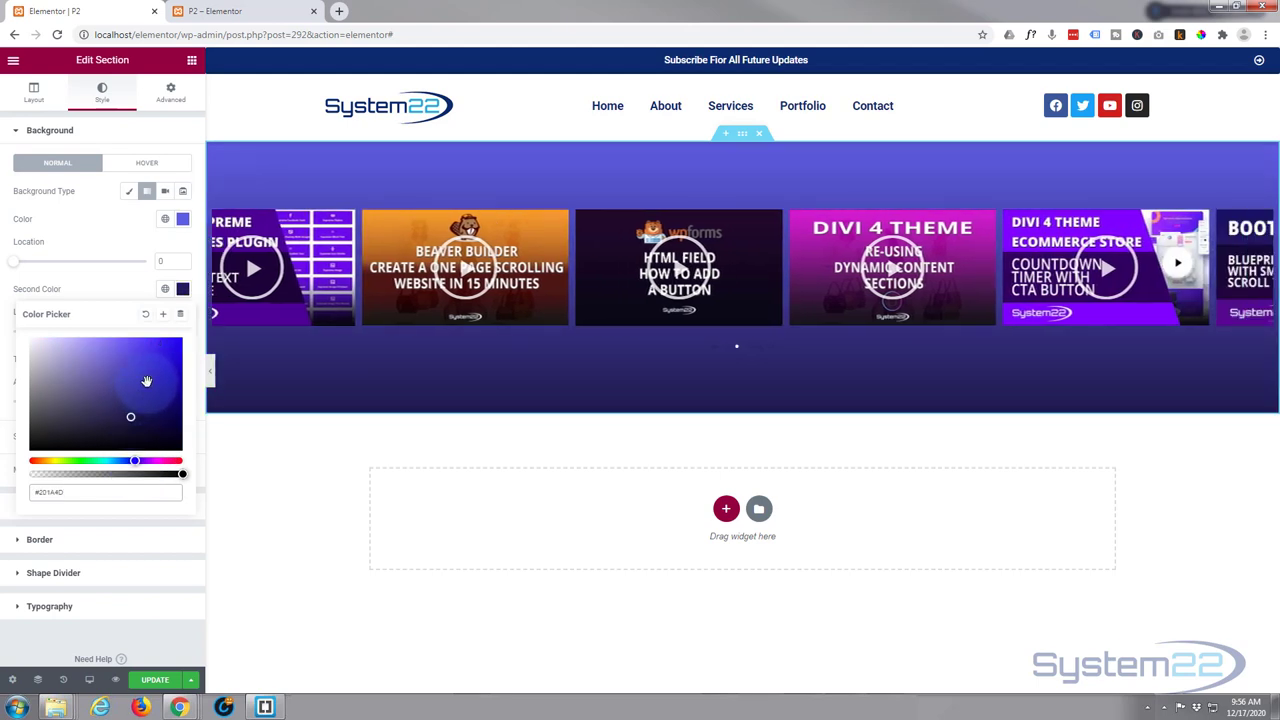
{"action": "left_click", "coordinate": [152, 379]}
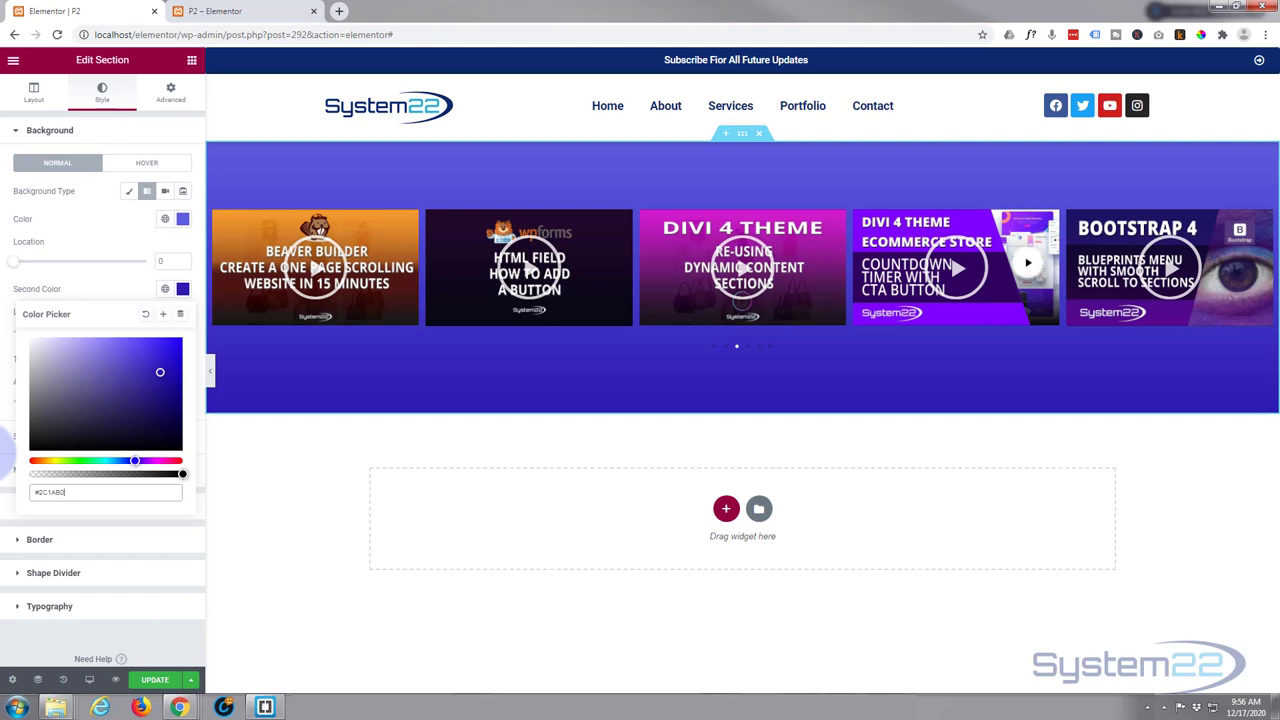
{"action": "left_click", "coordinate": [158, 679]}
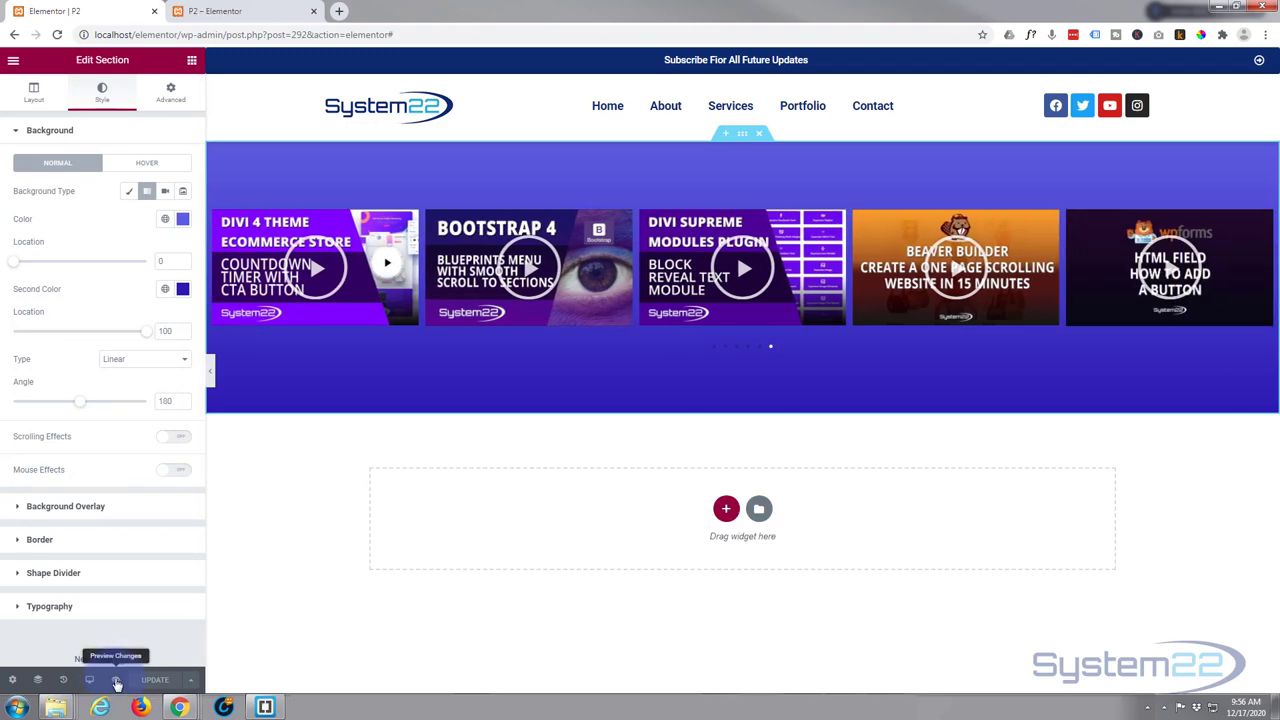
In the live preview, play the Divi 4 Theme video, step back to the previous one, and close the lightbox
{"action": "left_click", "coordinate": [116, 680]}
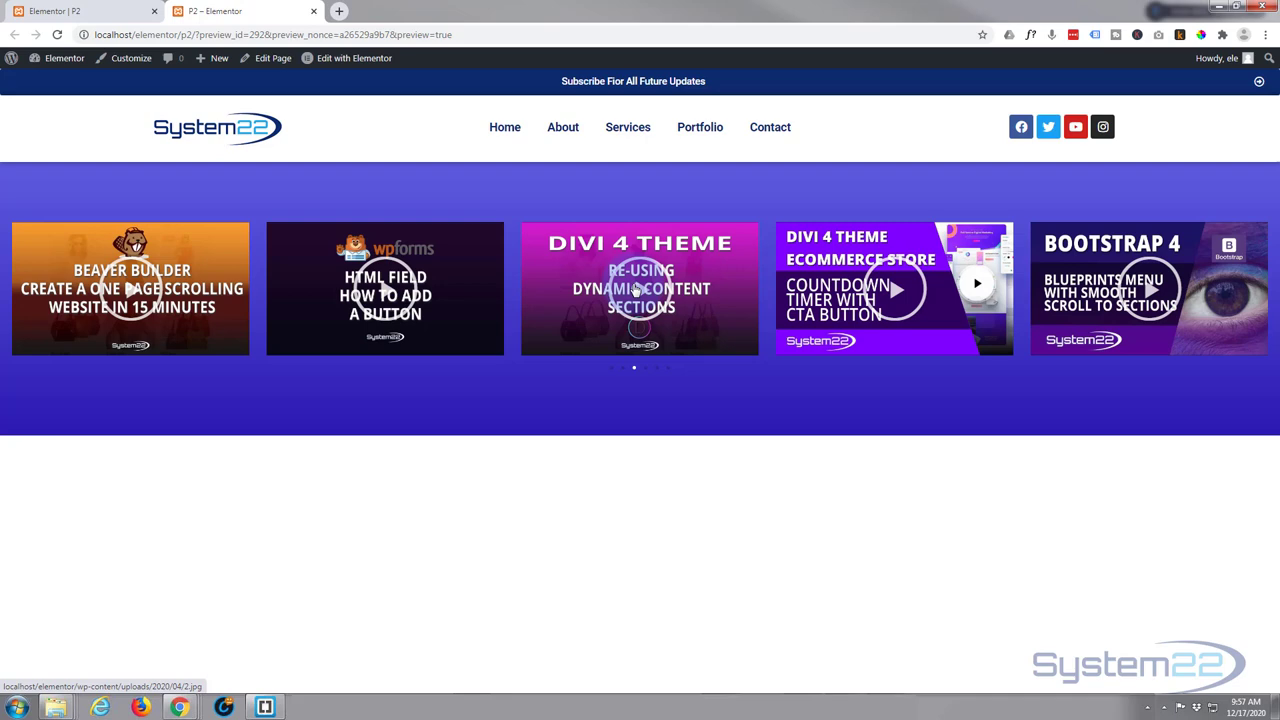
{"action": "left_click", "coordinate": [635, 288]}
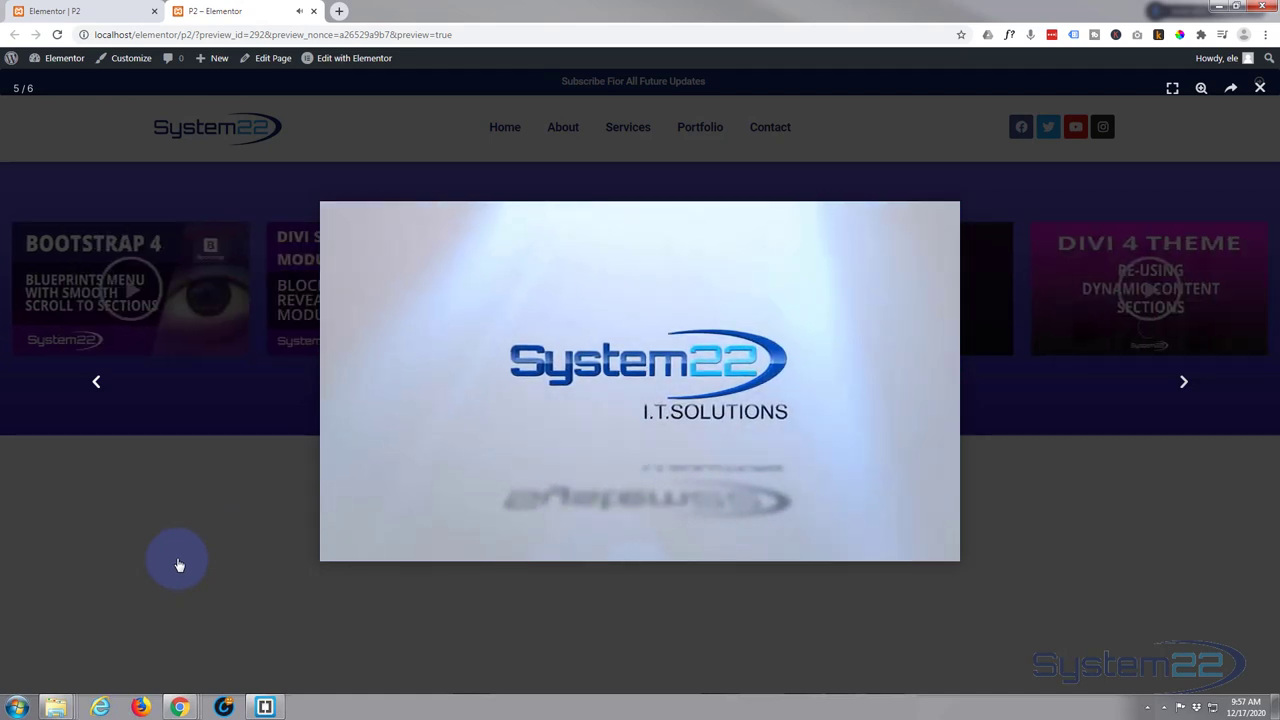
{"action": "key", "text": "Left"}
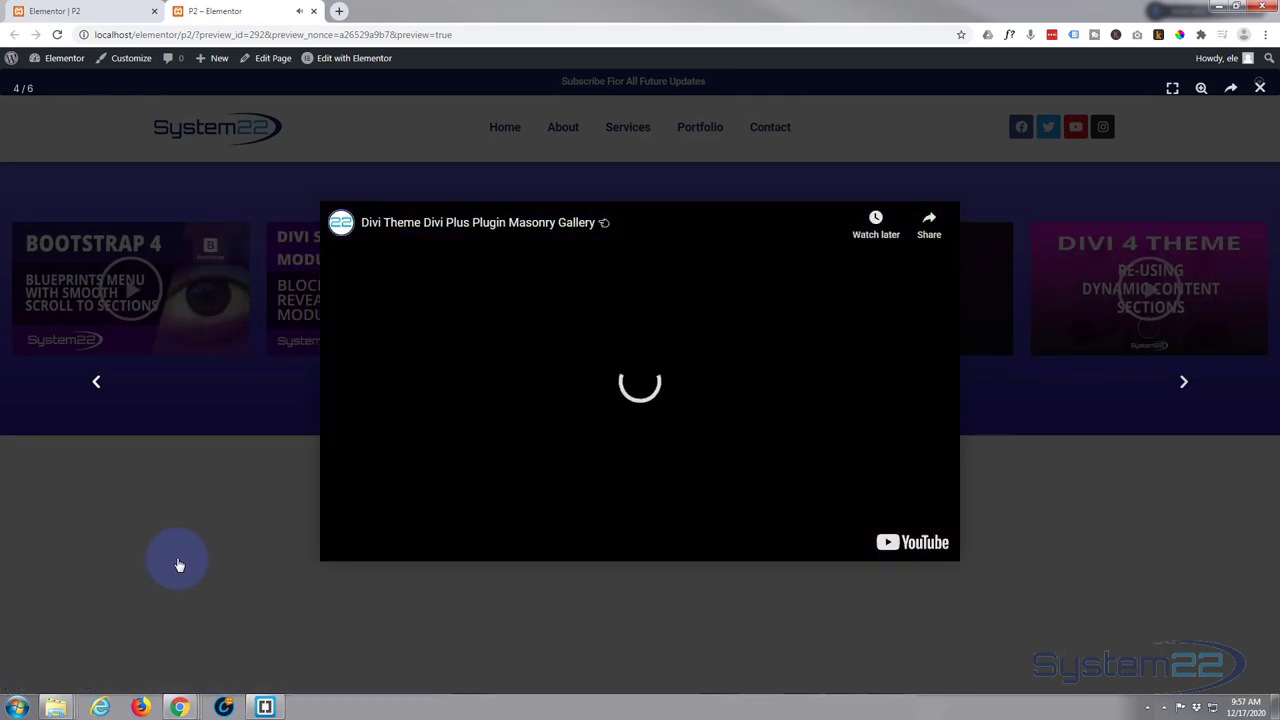
{"action": "left_click", "coordinate": [1259, 88]}
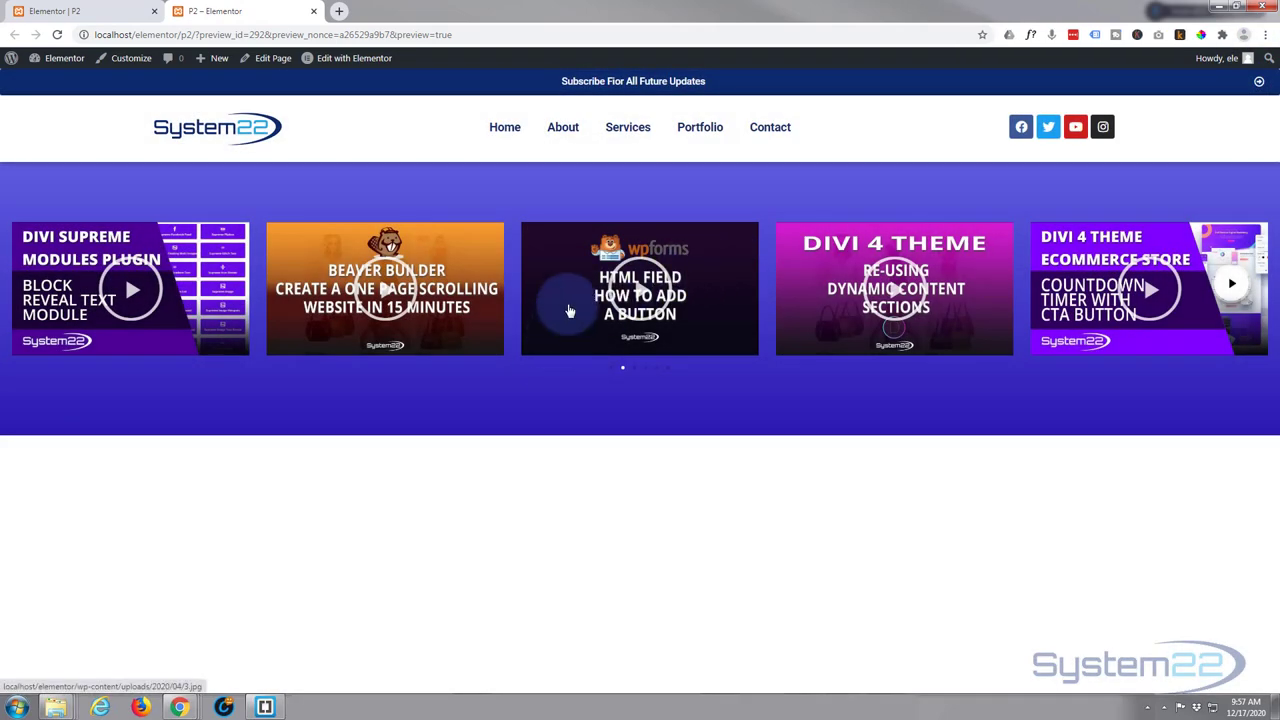